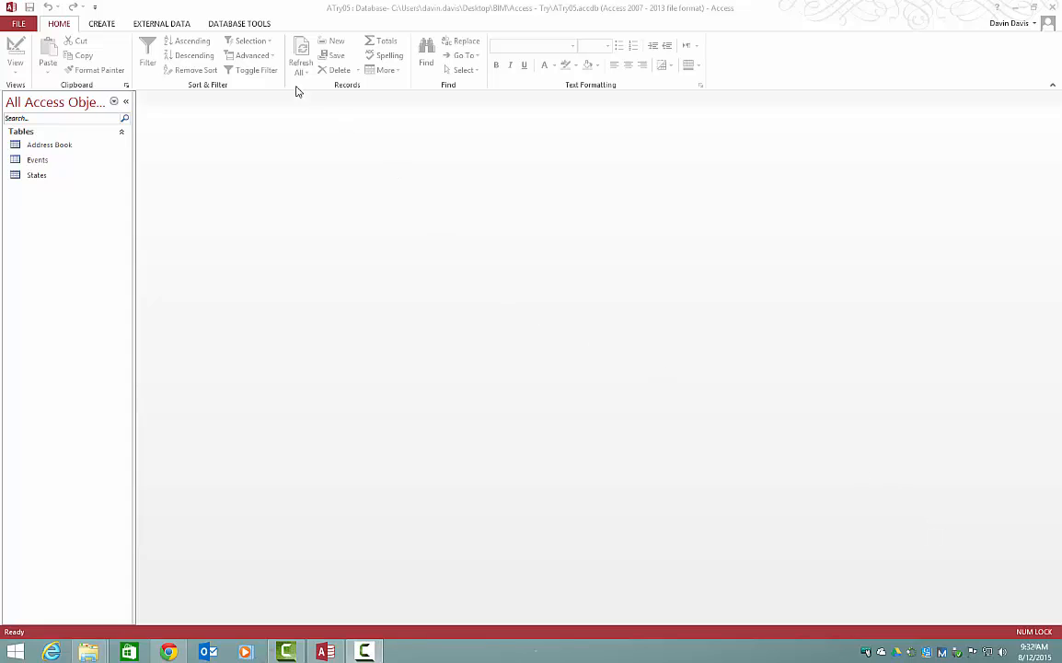
Step: Start an Excel spreadsheet import and choose ATry05Data from the Desktop's BIM\Access - Try folder as the source file
{"action": "left_click", "coordinate": [168, 27]}
{"action": "left_click", "coordinate": [163, 26]}
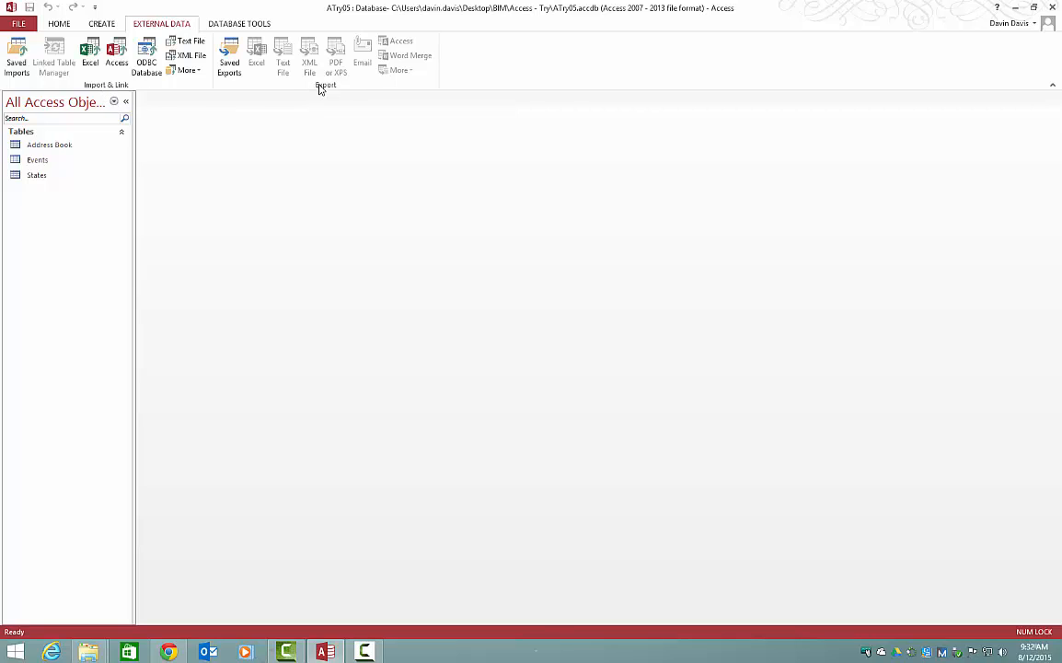
{"action": "left_click", "coordinate": [90, 54]}
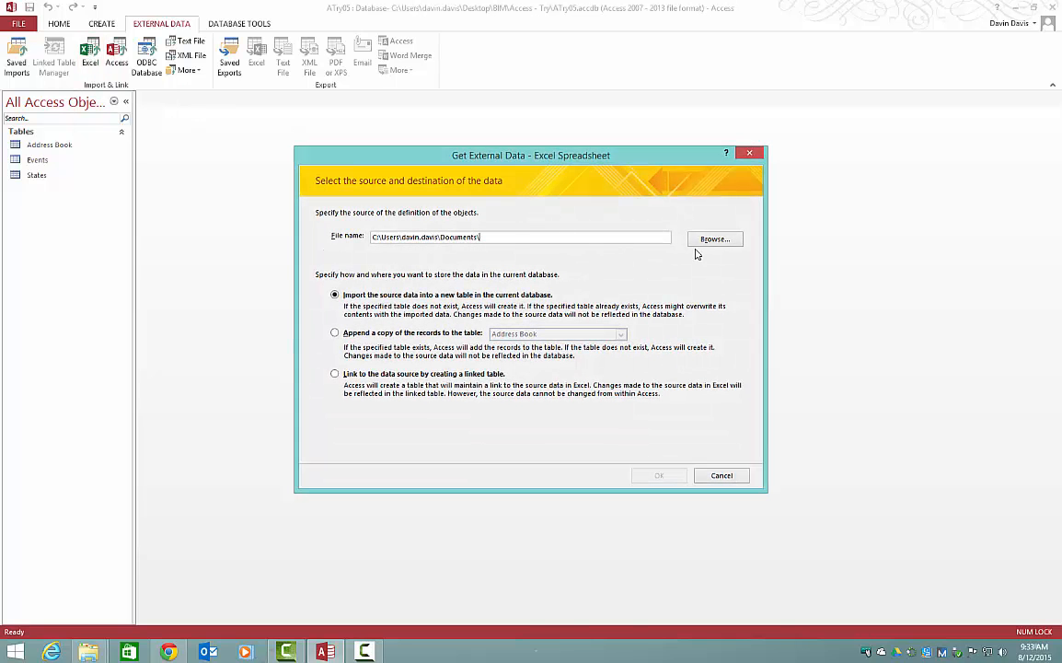
{"action": "left_click", "coordinate": [712, 242]}
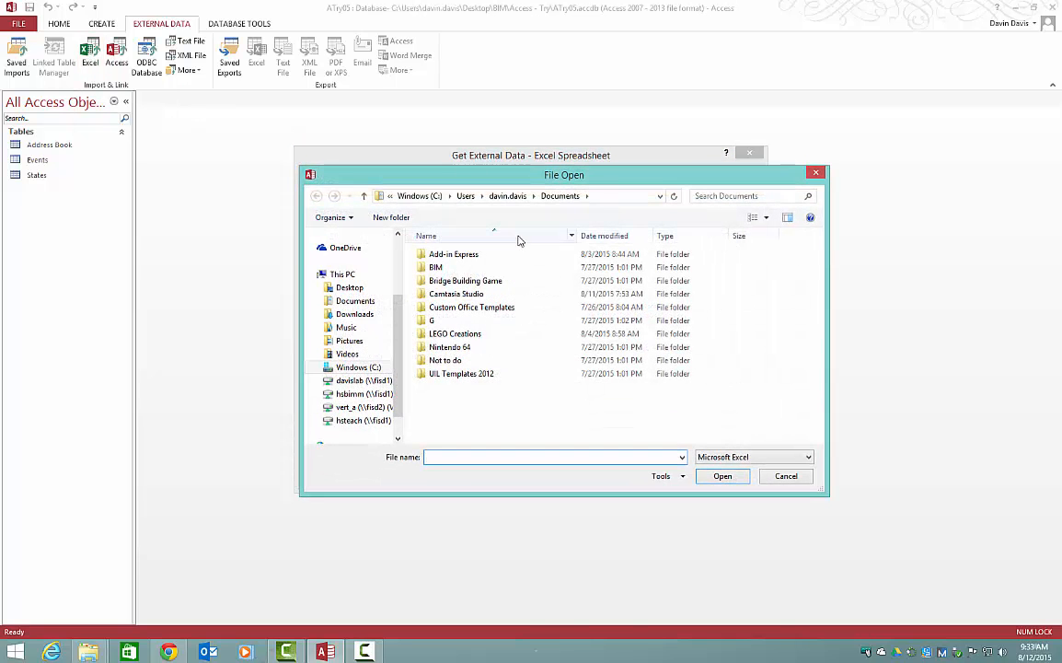
{"action": "left_click", "coordinate": [349, 287]}
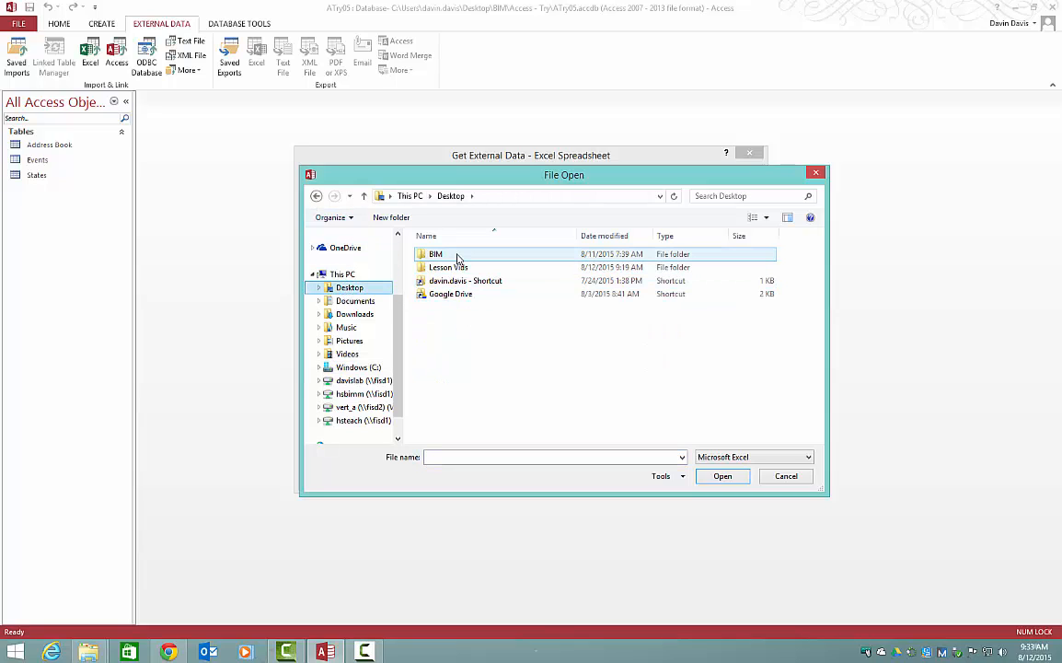
{"action": "double_click", "coordinate": [458, 258]}
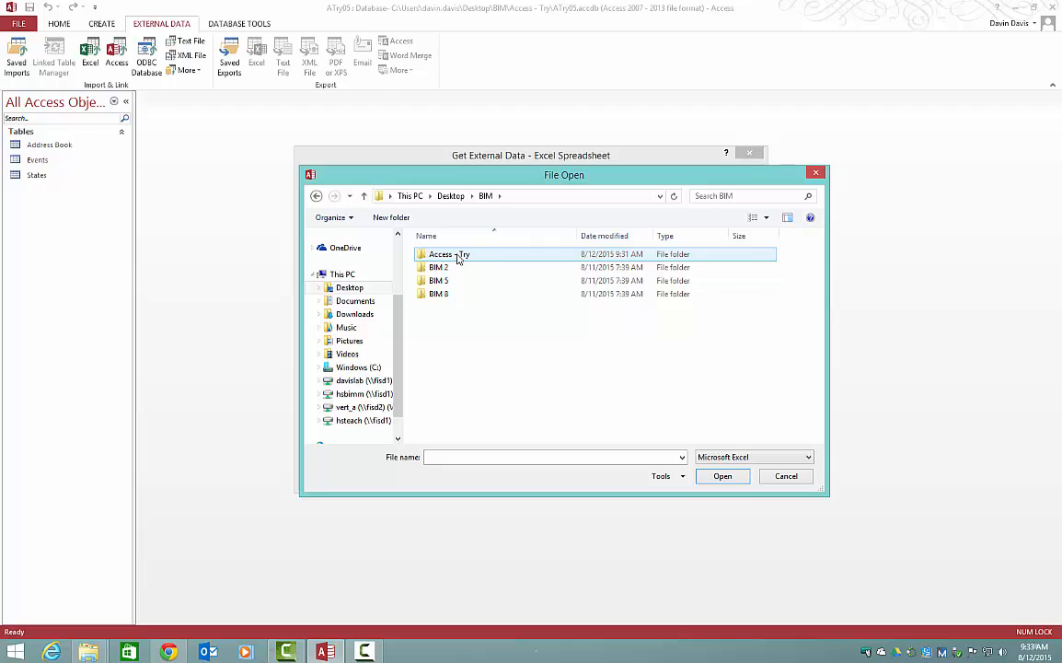
{"action": "double_click", "coordinate": [457, 256]}
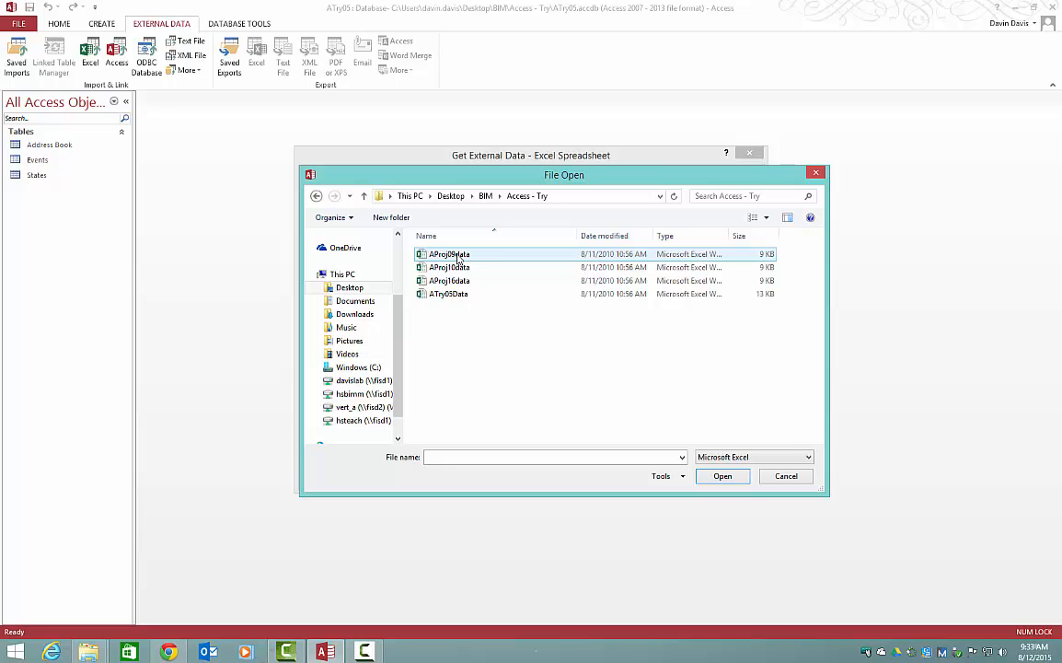
{"action": "double_click", "coordinate": [465, 300]}
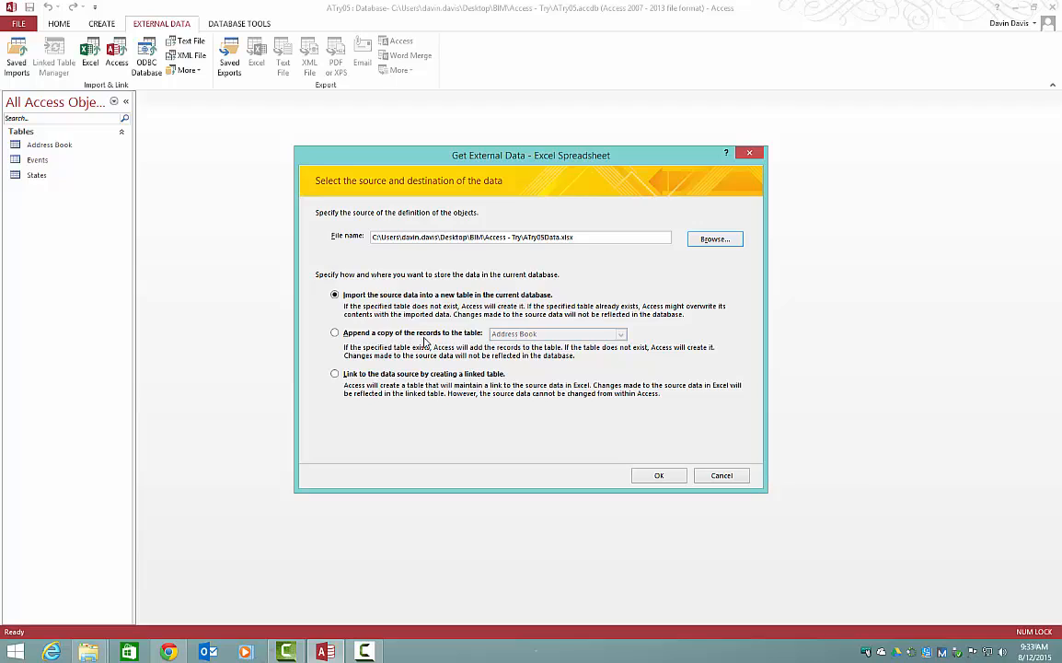
Step: Append the records from Sheet1 to the Address Book table and complete the import without saving the import steps
{"action": "left_click", "coordinate": [335, 335]}
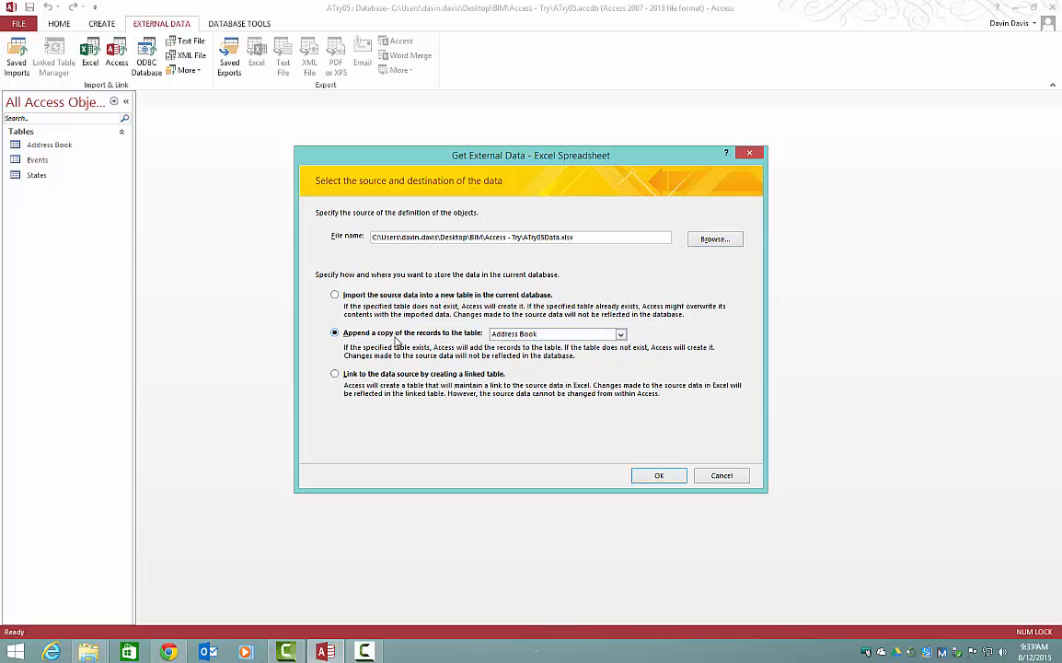
{"action": "left_click", "coordinate": [648, 474]}
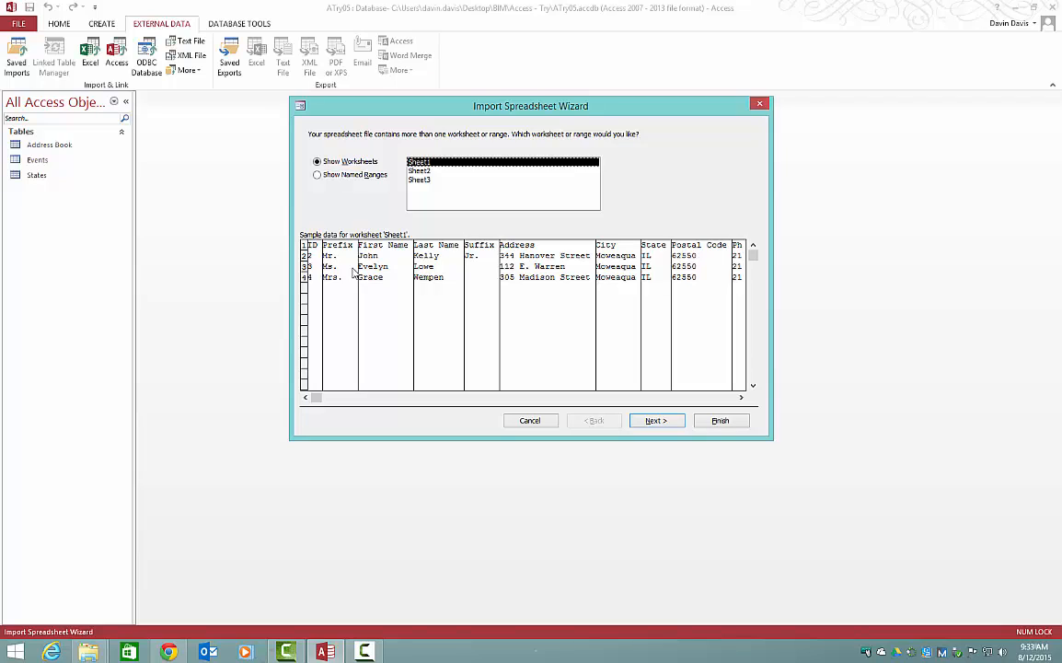
{"action": "left_click", "coordinate": [647, 424]}
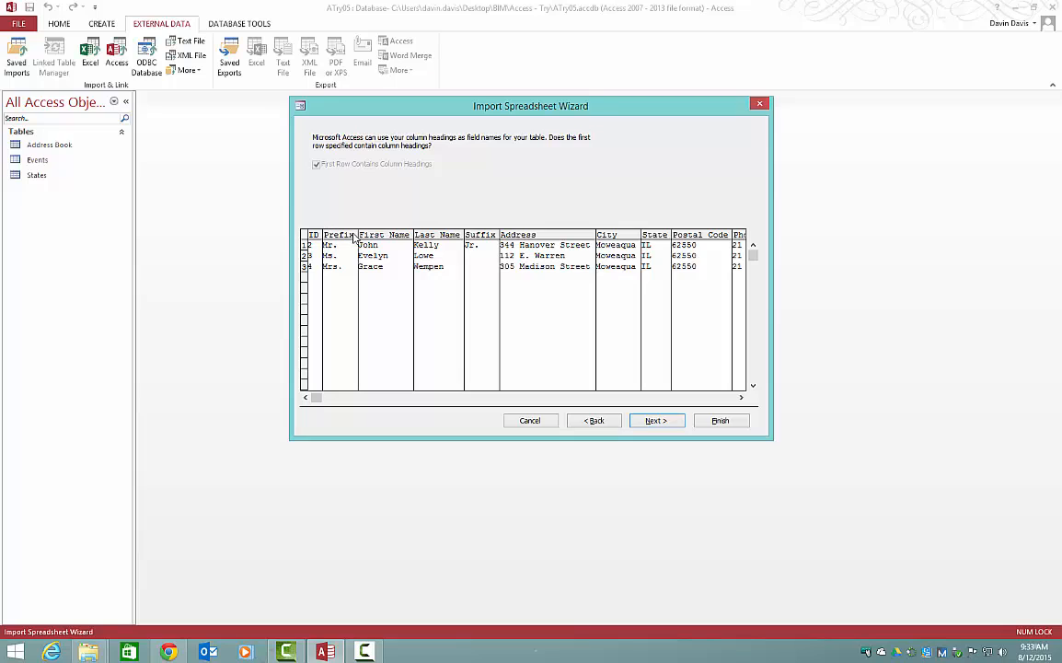
{"action": "left_click", "coordinate": [595, 420]}
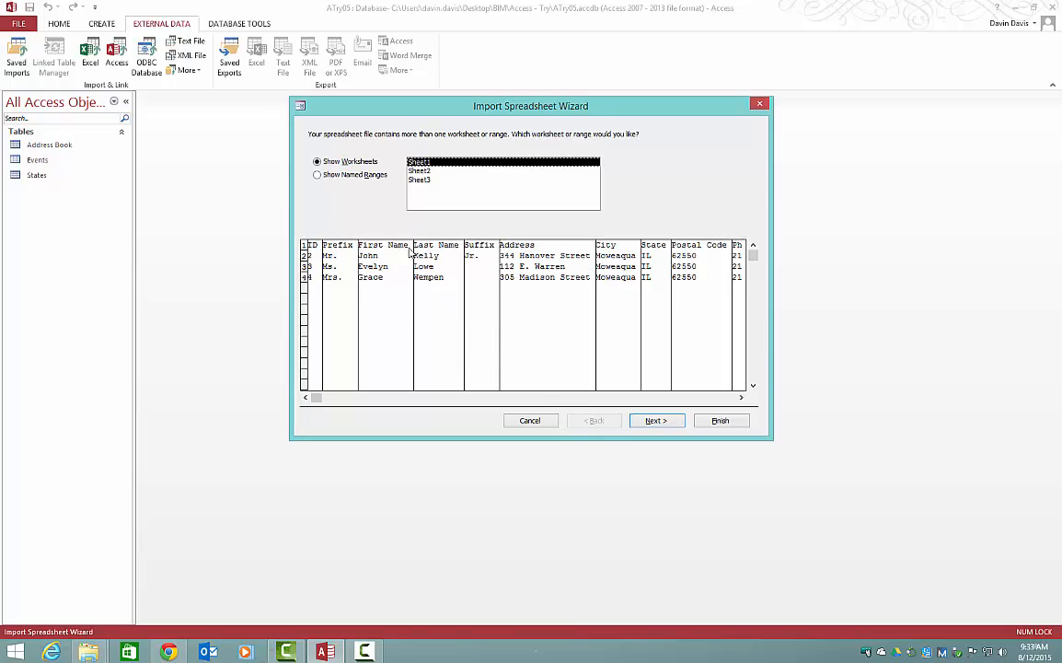
{"action": "left_click", "coordinate": [655, 421]}
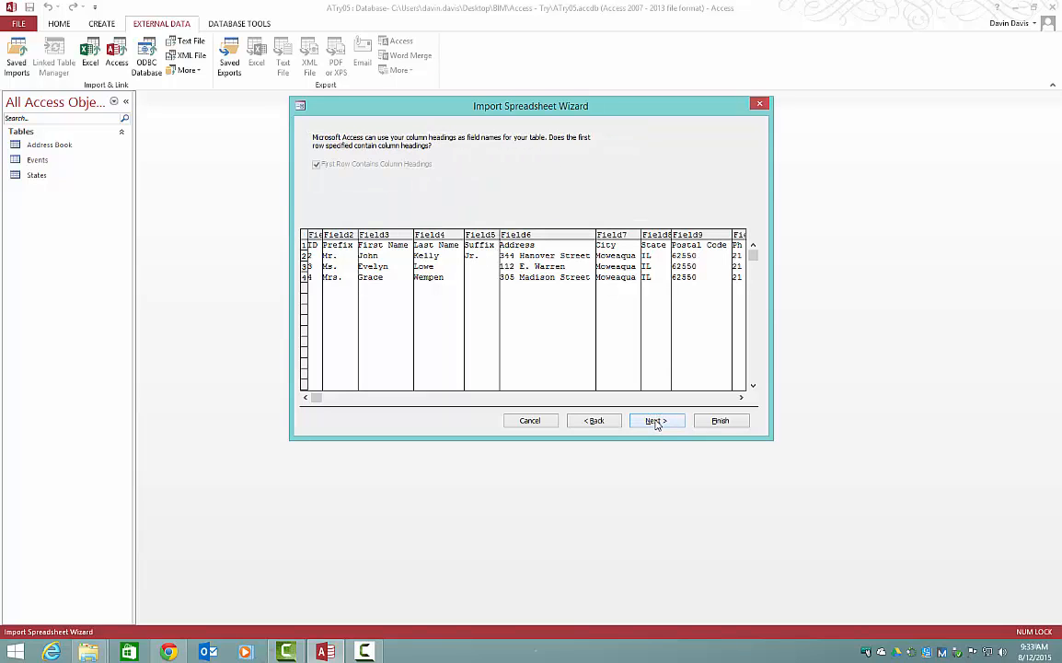
{"action": "left_click", "coordinate": [655, 420]}
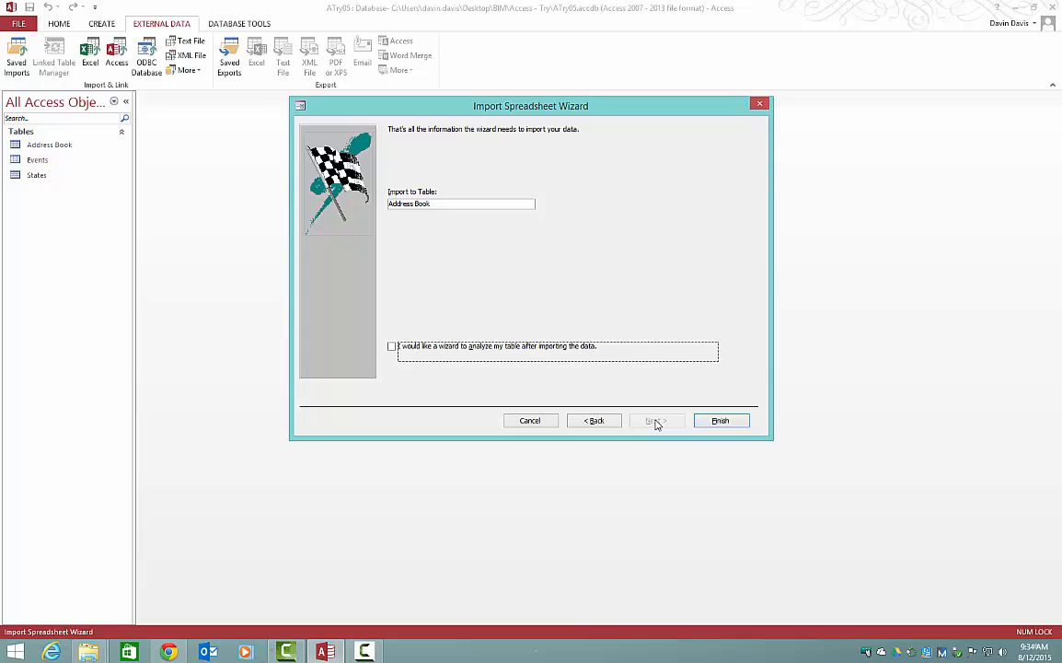
{"action": "left_click", "coordinate": [714, 422]}
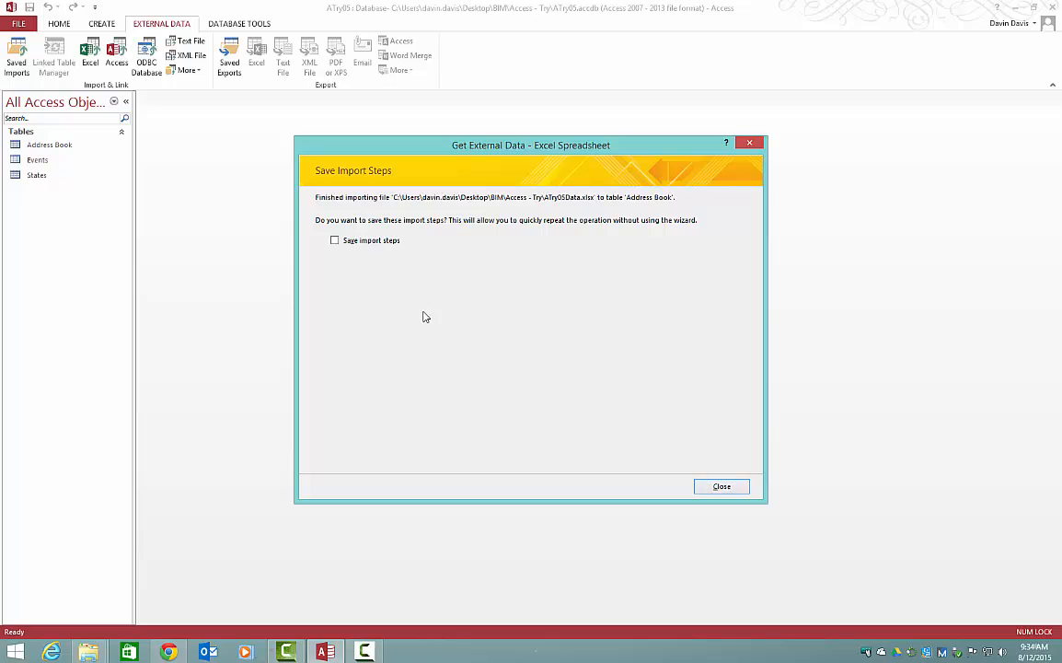
{"action": "left_click", "coordinate": [720, 486]}
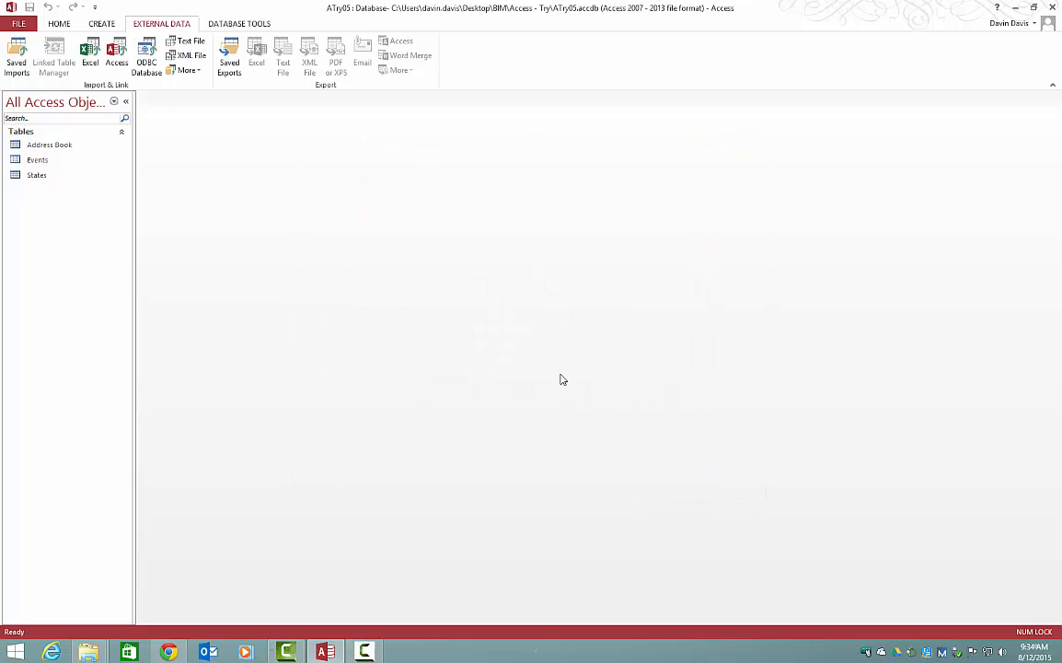
Step: Open the Address Book table to check the appended records, and close it again
{"action": "double_click", "coordinate": [81, 147]}
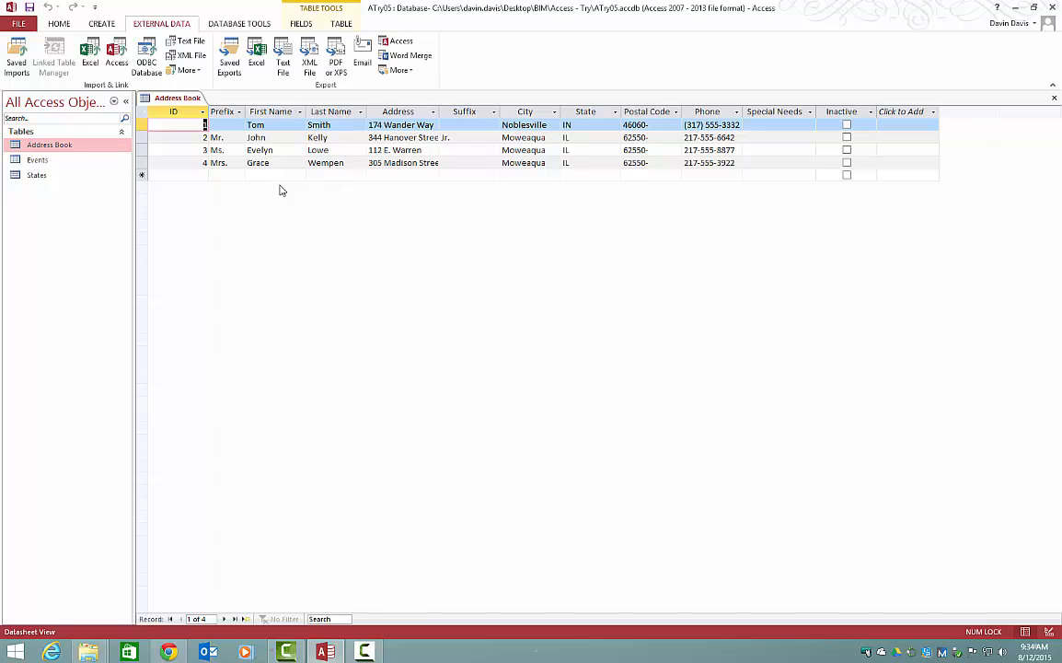
{"action": "right_click", "coordinate": [189, 99]}
{"action": "left_click", "coordinate": [212, 123]}
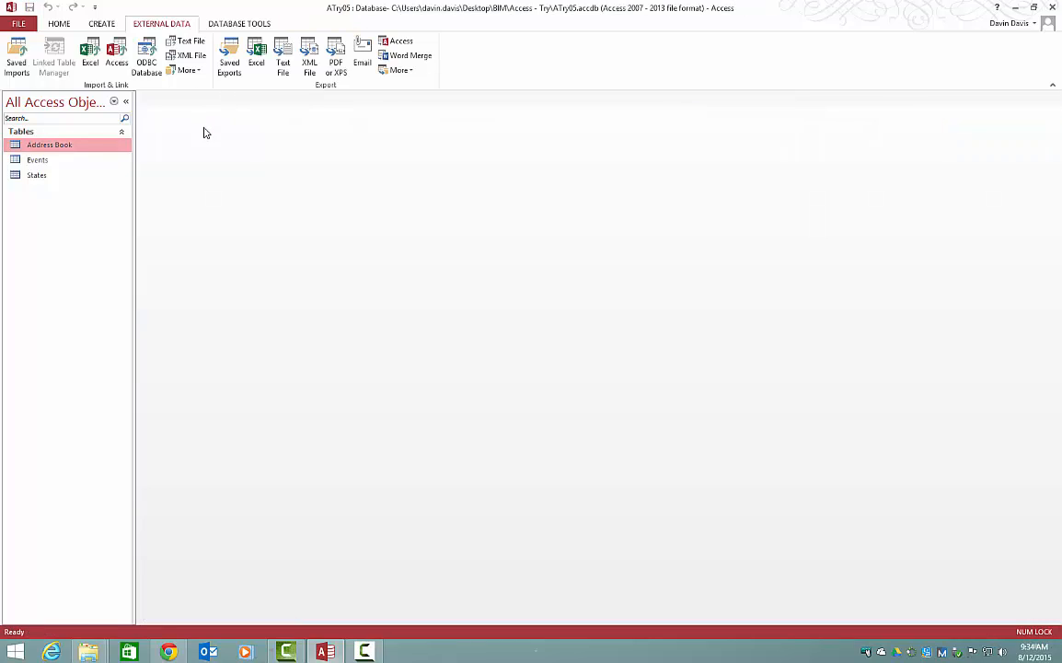
Step: Start importing ATry05Data.xlsx into a new table, using Sheet2 with its first row as column headings
{"action": "left_click", "coordinate": [91, 61]}
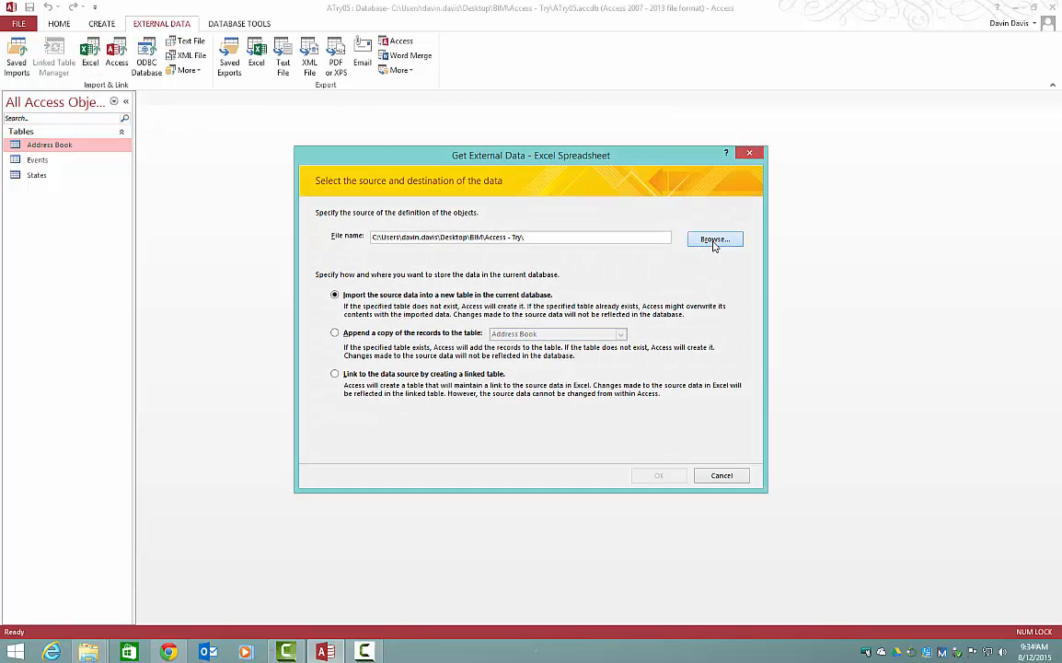
{"action": "left_click", "coordinate": [715, 241]}
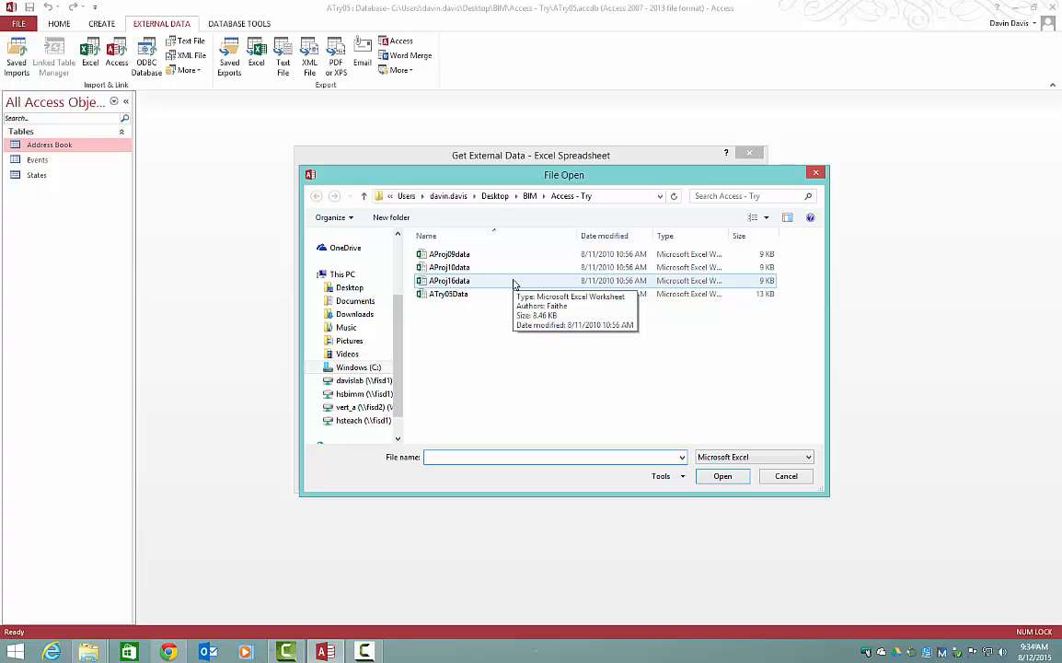
{"action": "double_click", "coordinate": [449, 294]}
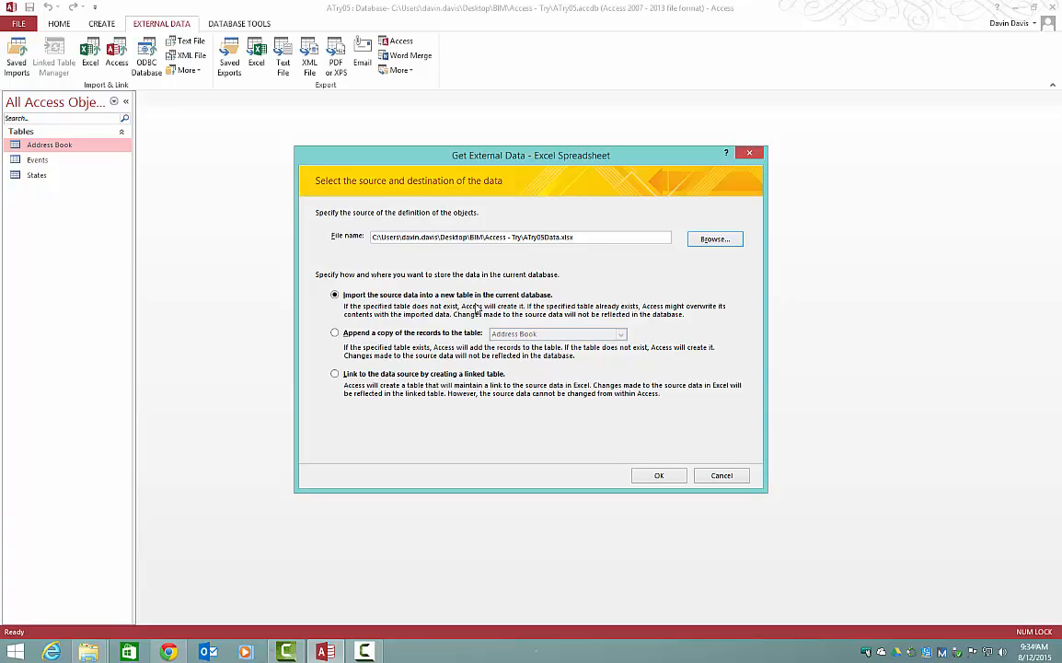
{"action": "left_click", "coordinate": [676, 476]}
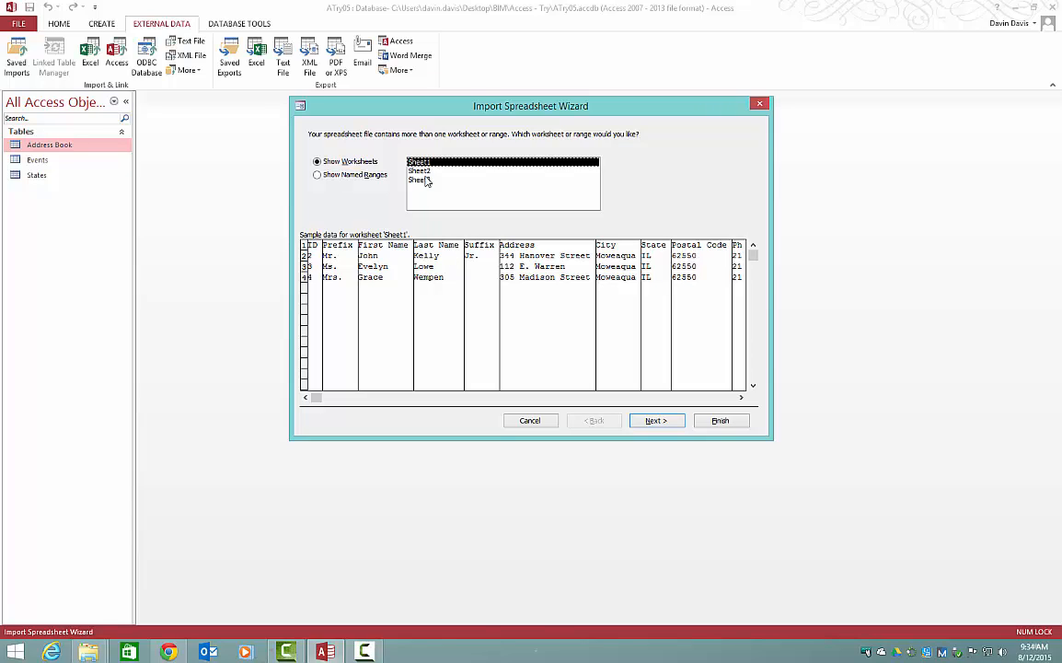
{"action": "left_click", "coordinate": [425, 172]}
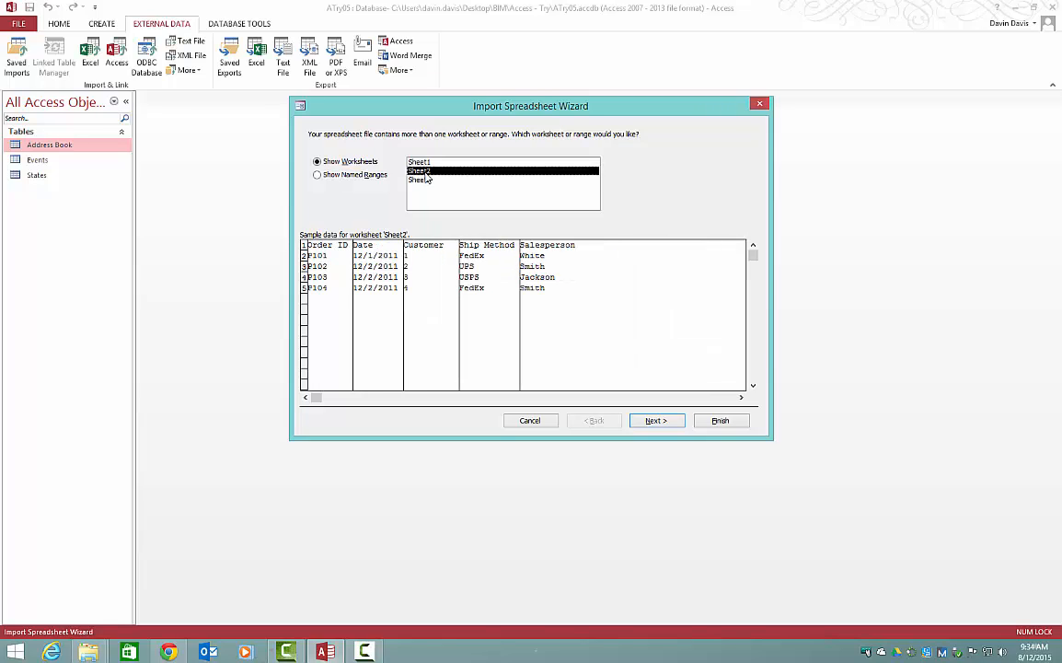
{"action": "left_click", "coordinate": [656, 421]}
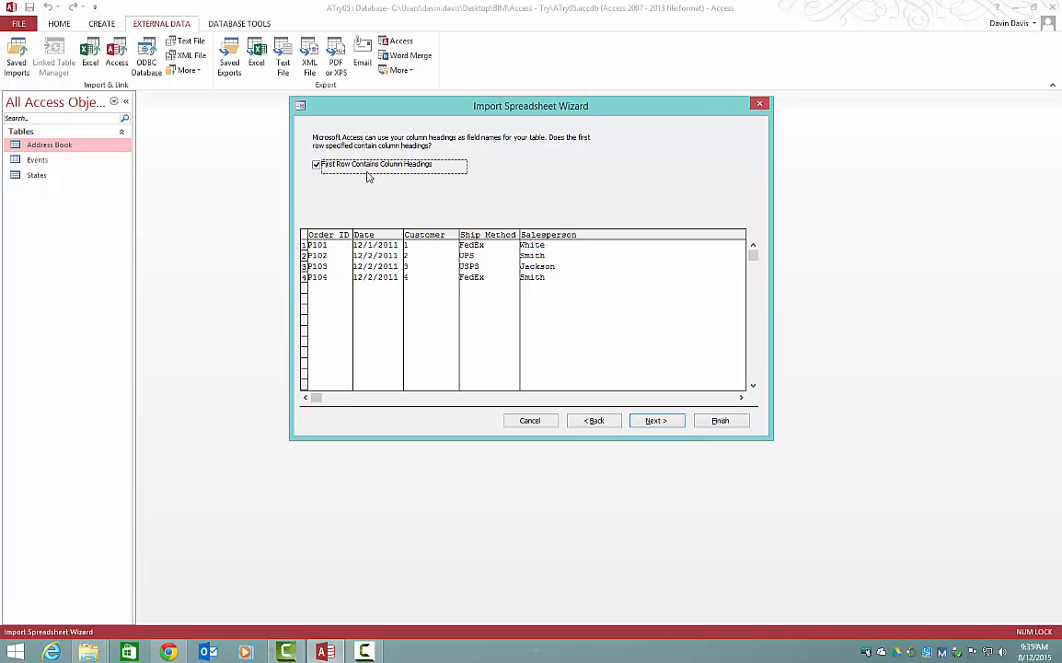
{"action": "left_click", "coordinate": [654, 421]}
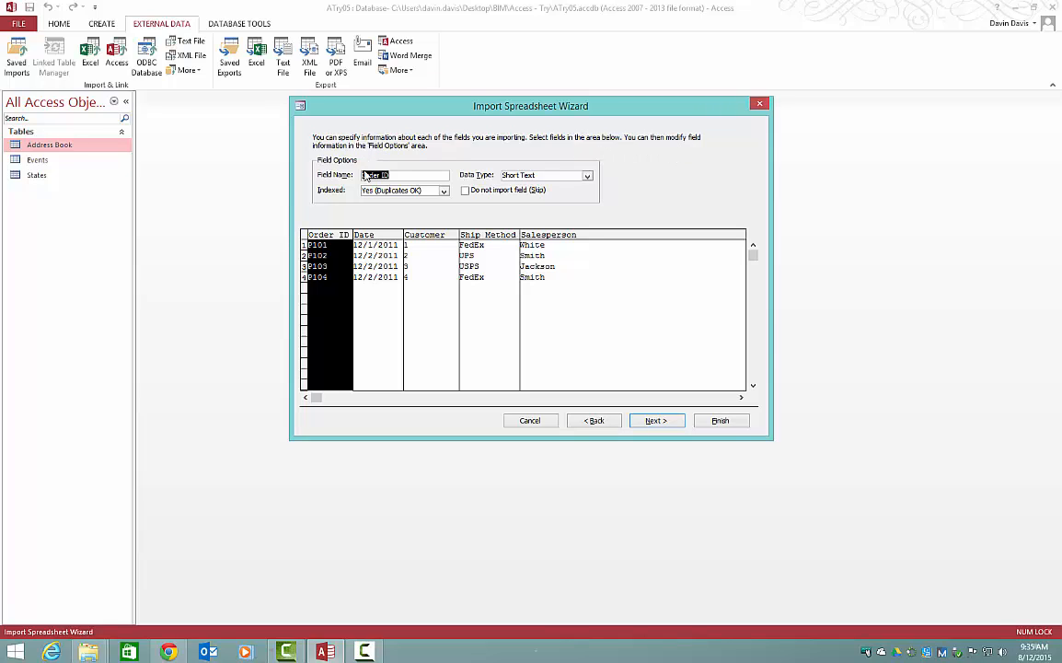
Step: Set the Customer field's data type to Integer and exclude the Salesperson field from the import
{"action": "left_click", "coordinate": [432, 238]}
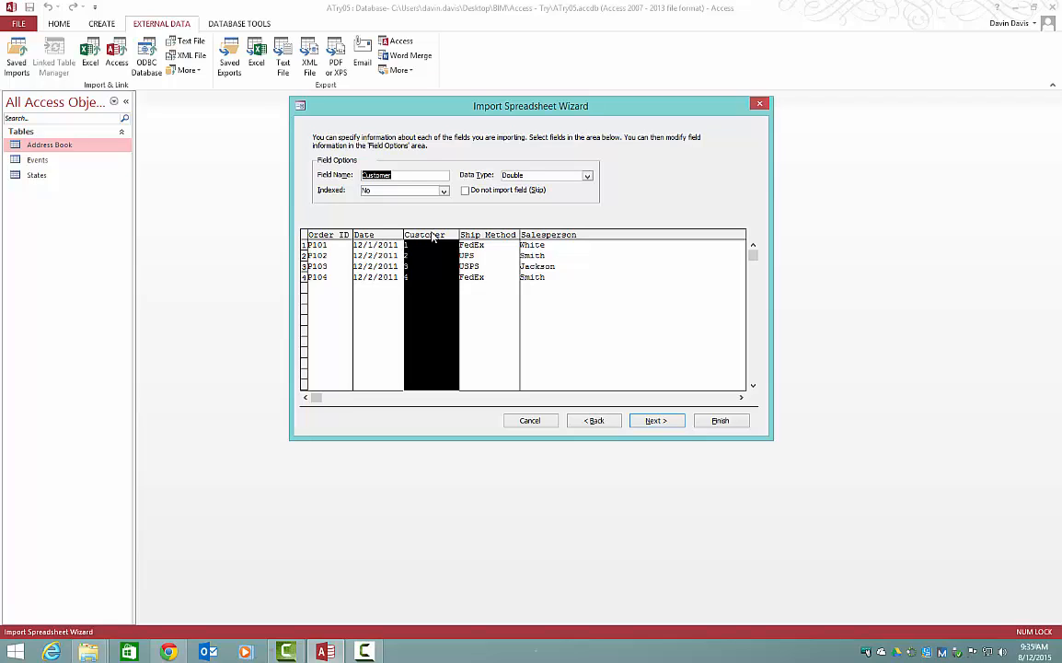
{"action": "left_click", "coordinate": [587, 176]}
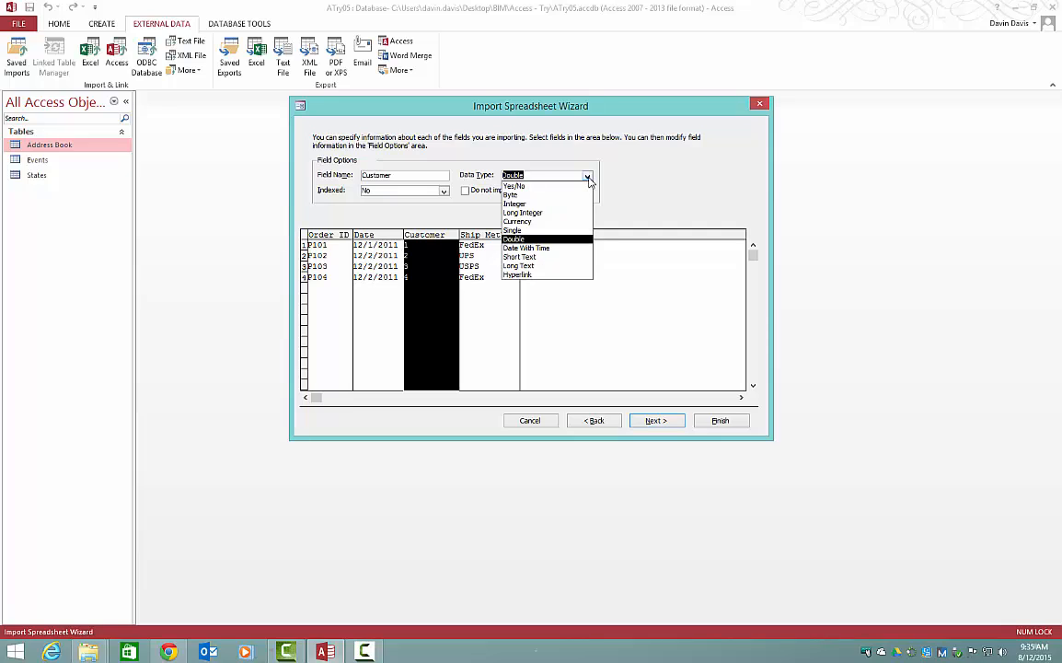
{"action": "left_click", "coordinate": [544, 206]}
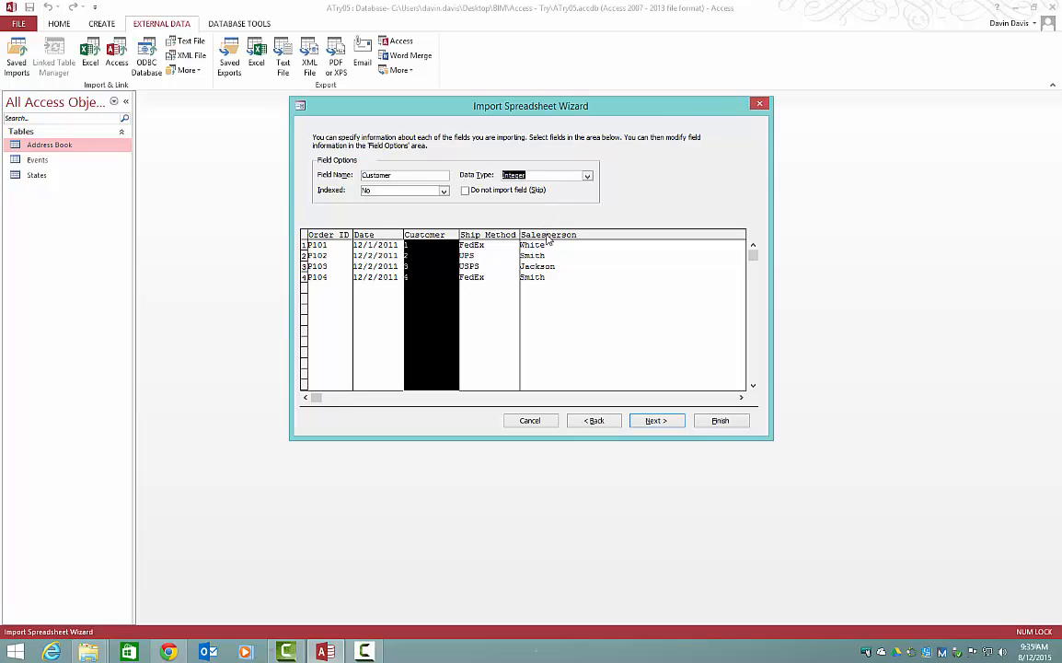
{"action": "left_click", "coordinate": [547, 240]}
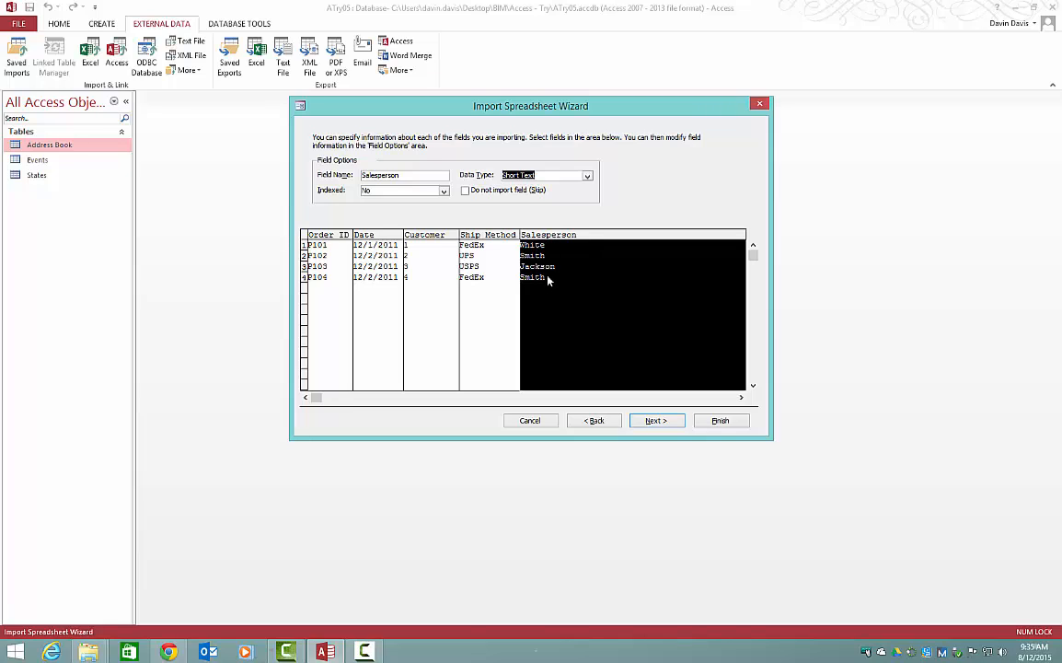
{"action": "left_click", "coordinate": [466, 192]}
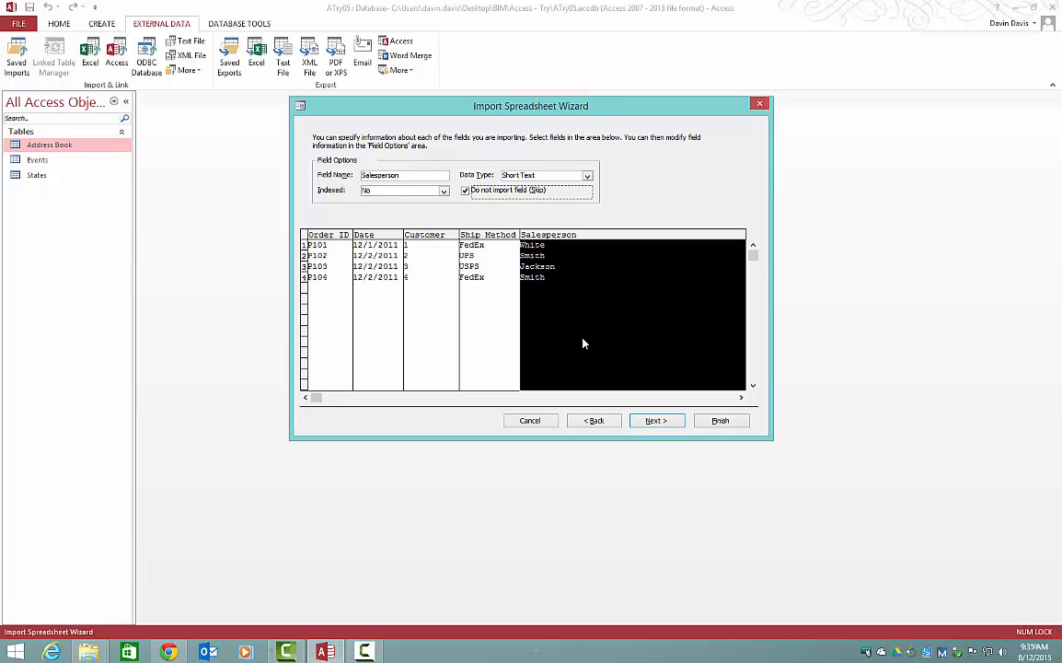
Step: Choose Order ID as the new table's own primary key in the import wizard
{"action": "left_click", "coordinate": [652, 421]}
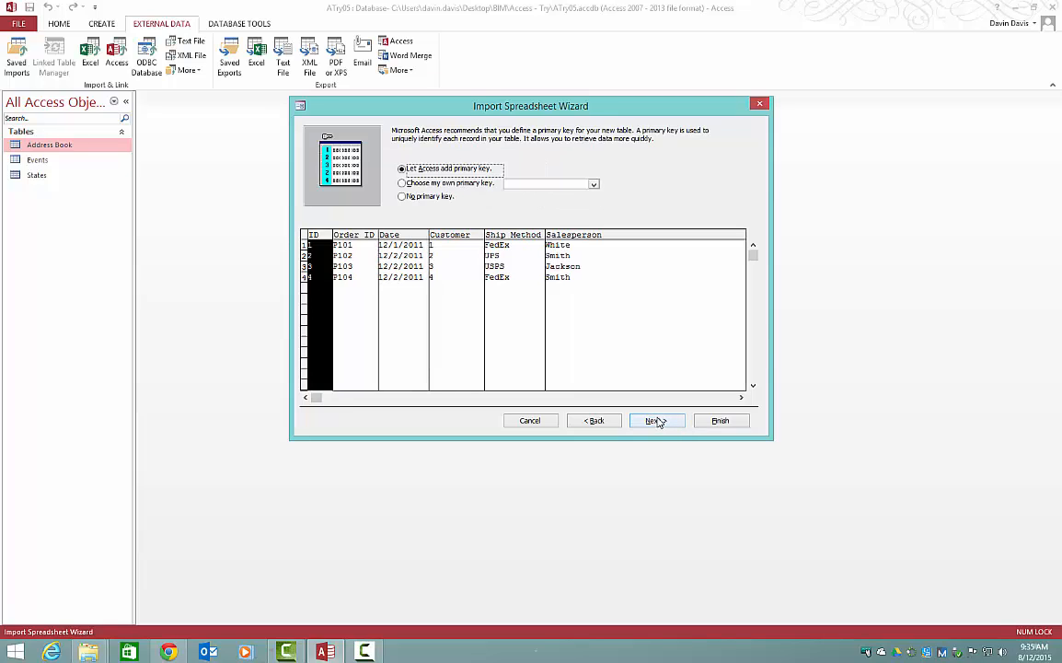
{"action": "left_click", "coordinate": [404, 183]}
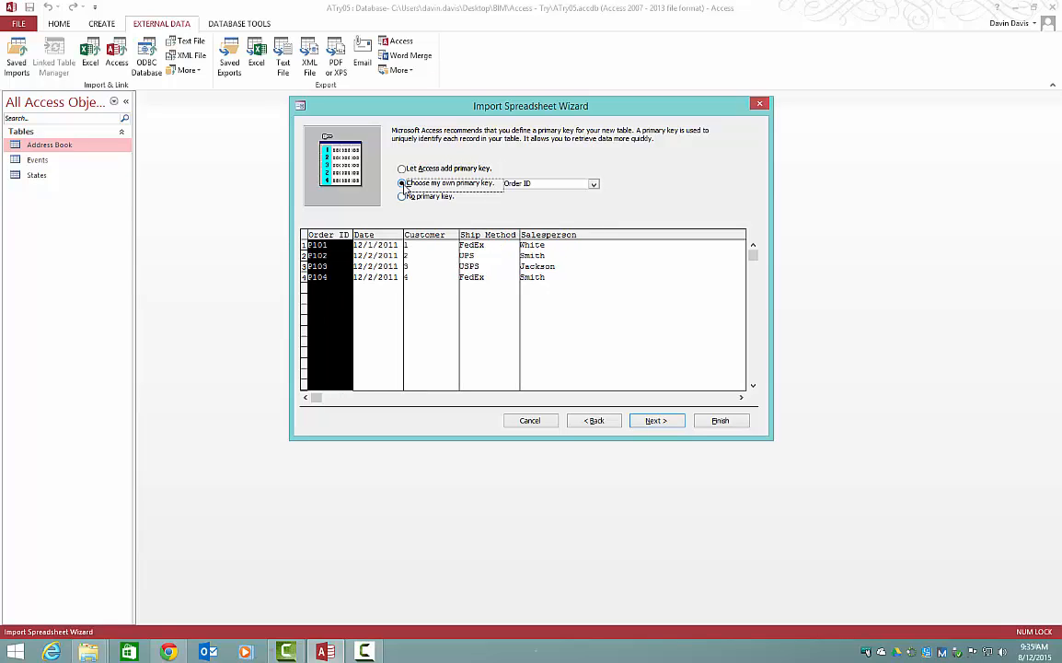
{"action": "left_click", "coordinate": [649, 422]}
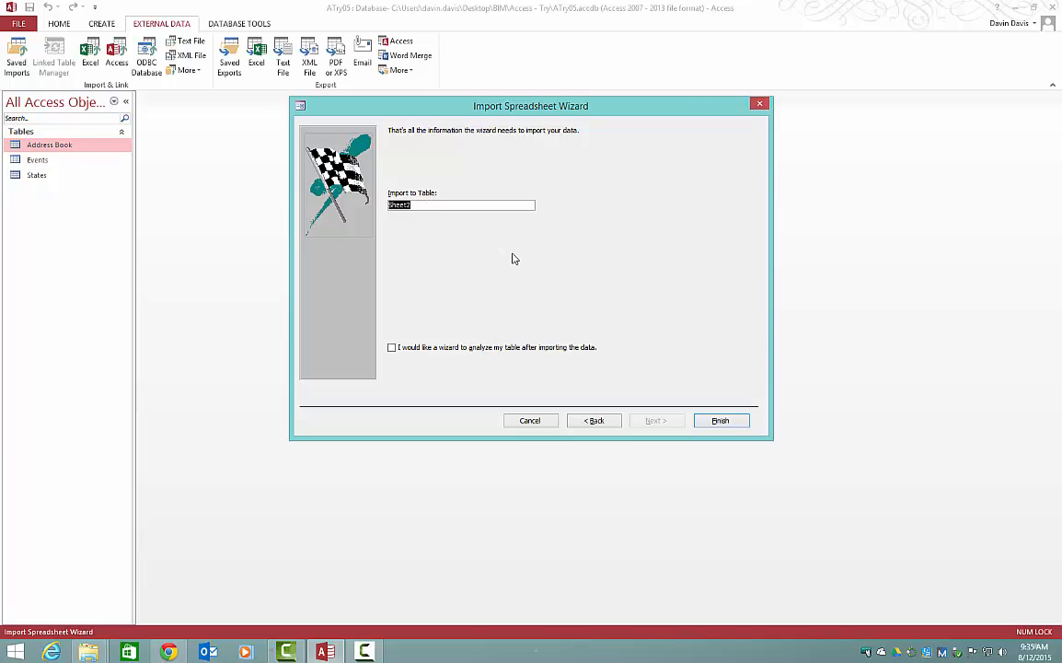
Step: Import the data into a table named Orders without saving the import steps, and open that table
{"action": "type", "text": "Cr"}
{"action": "left_click", "coordinate": [718, 421]}
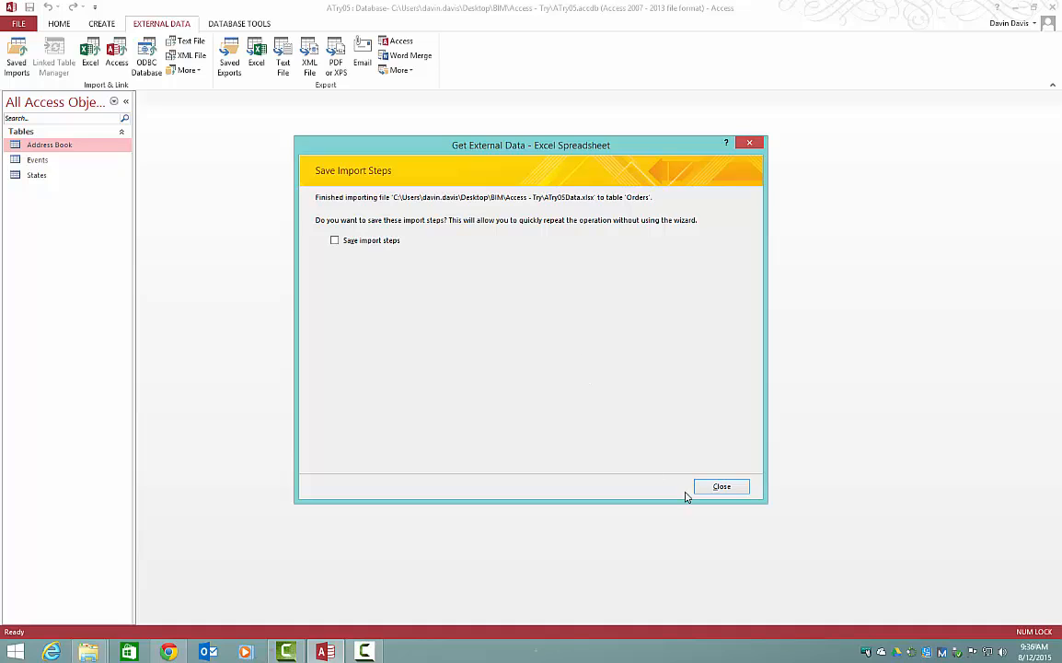
{"action": "left_click", "coordinate": [714, 487]}
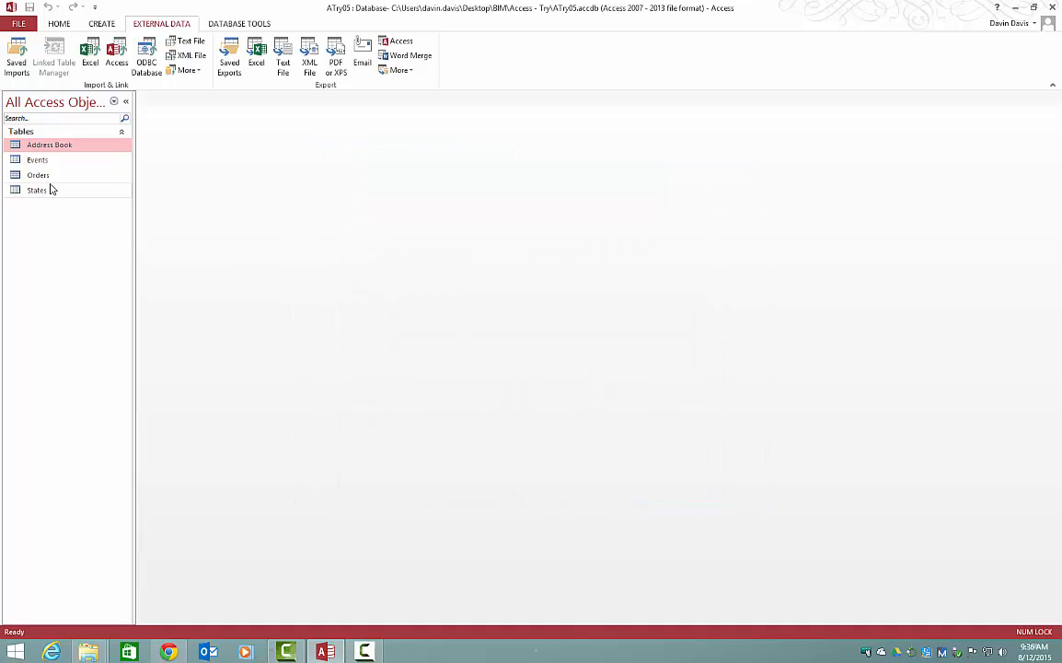
{"action": "double_click", "coordinate": [50, 174]}
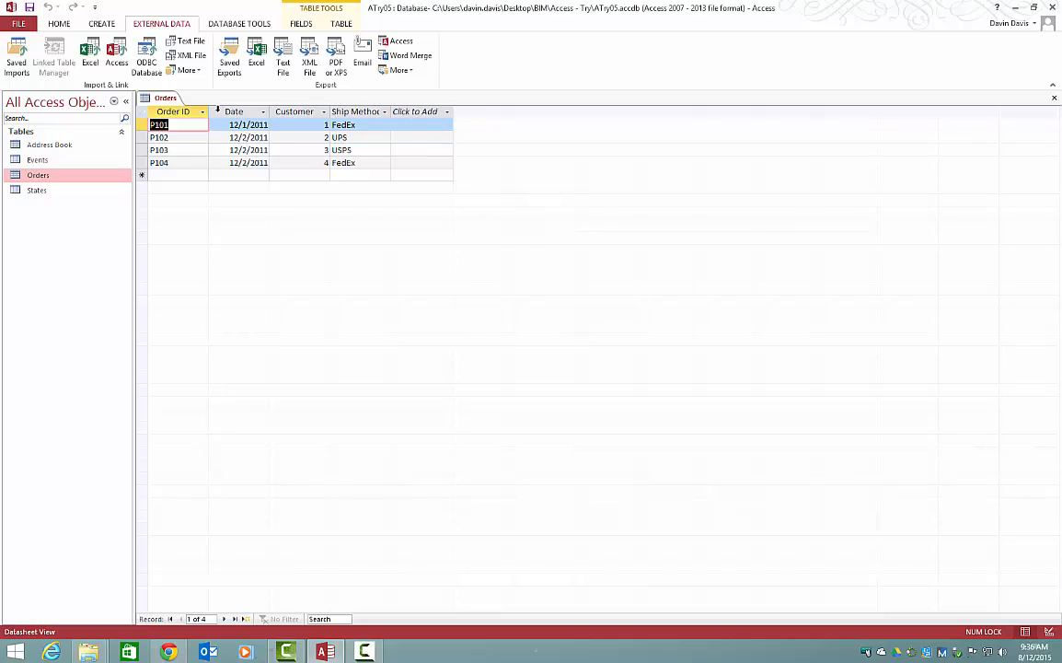
{"action": "left_click", "coordinate": [20, 24]}
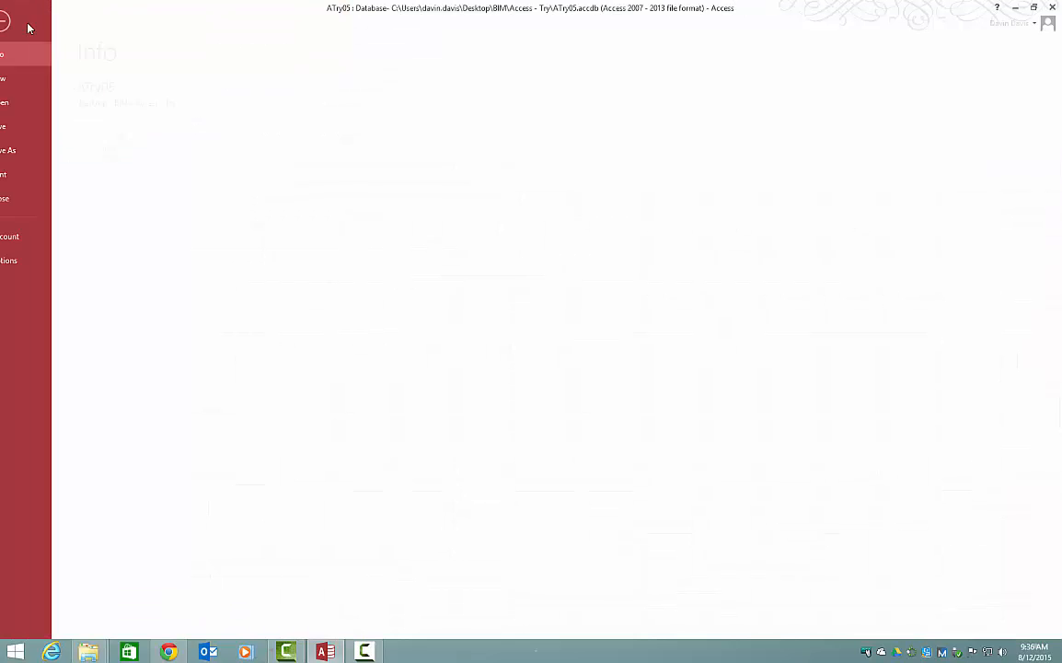
{"action": "left_click", "coordinate": [24, 174]}
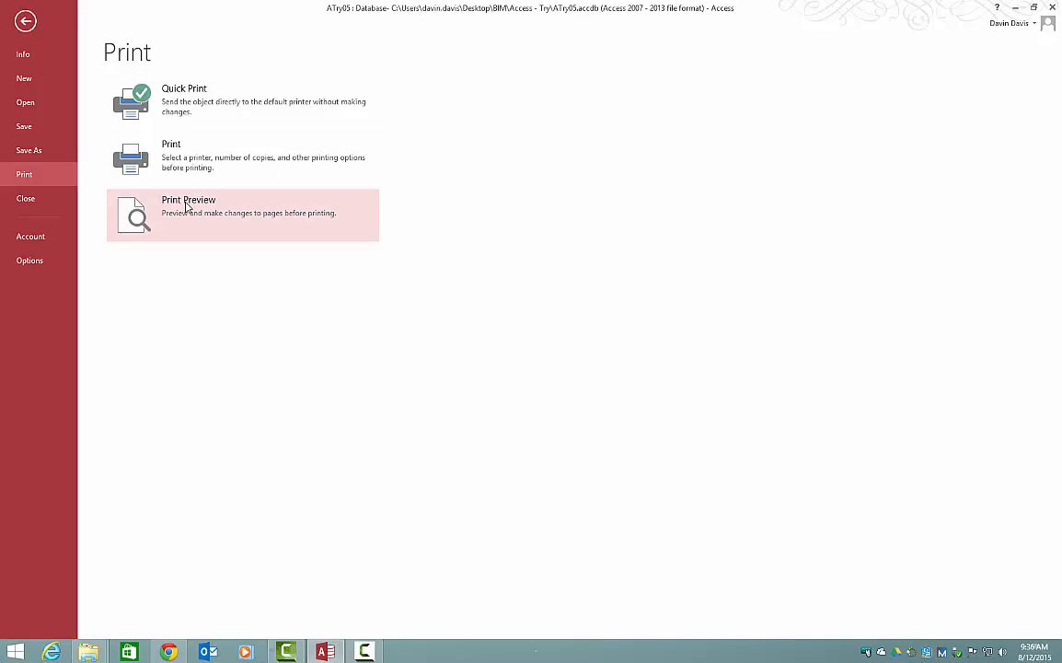
{"action": "left_click", "coordinate": [174, 145]}
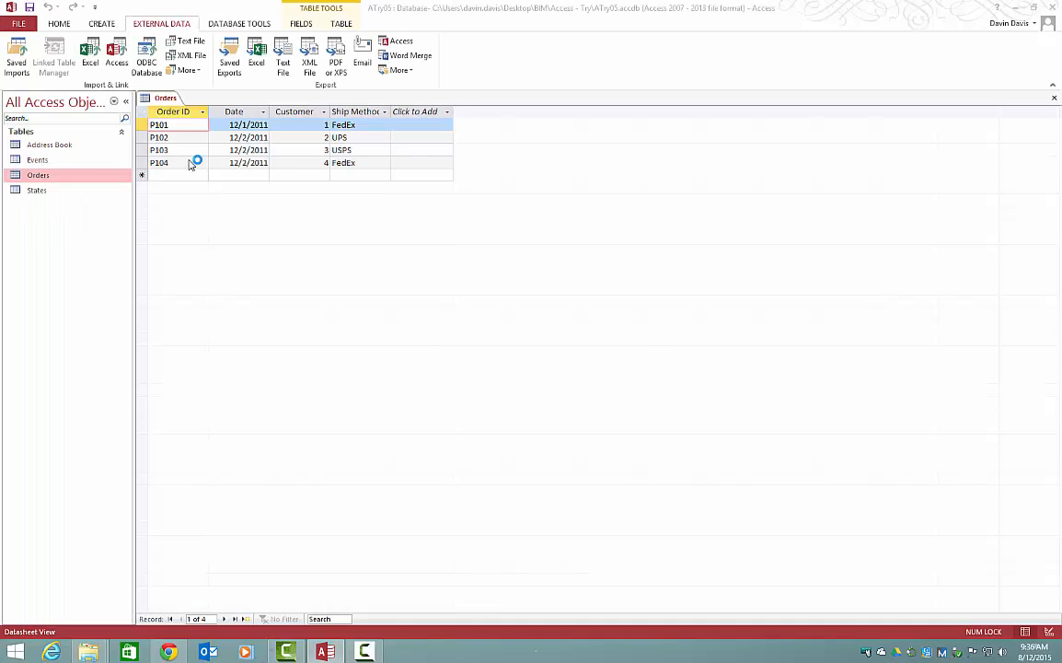
{"action": "left_click", "coordinate": [640, 328]}
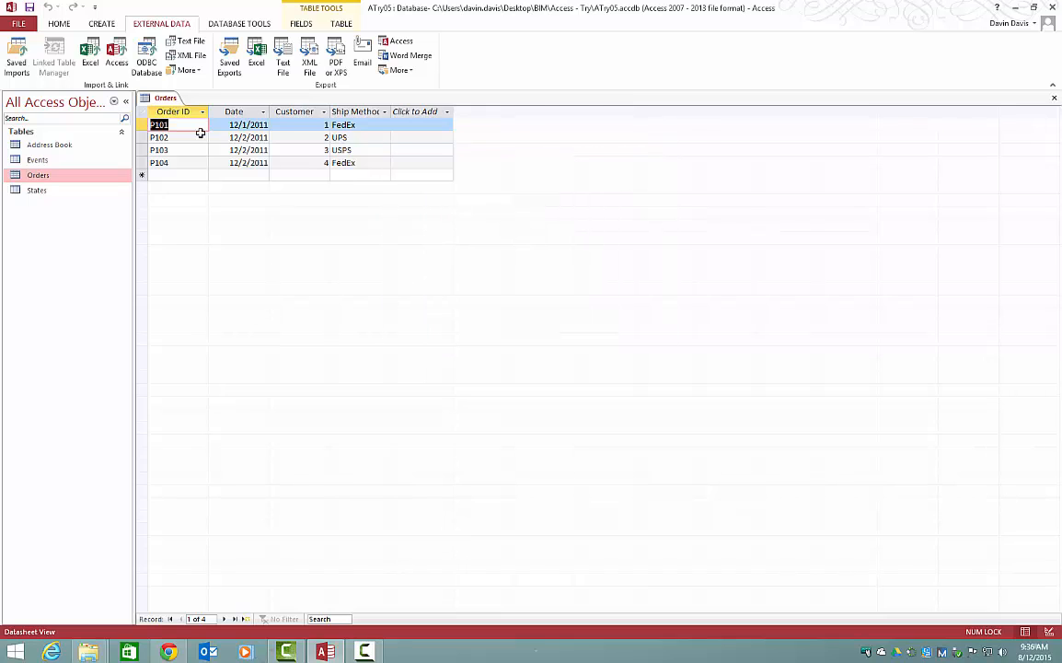
Step: Open the Orders table in Print Preview and compare the two-page view with the one-page view
{"action": "left_click", "coordinate": [18, 23]}
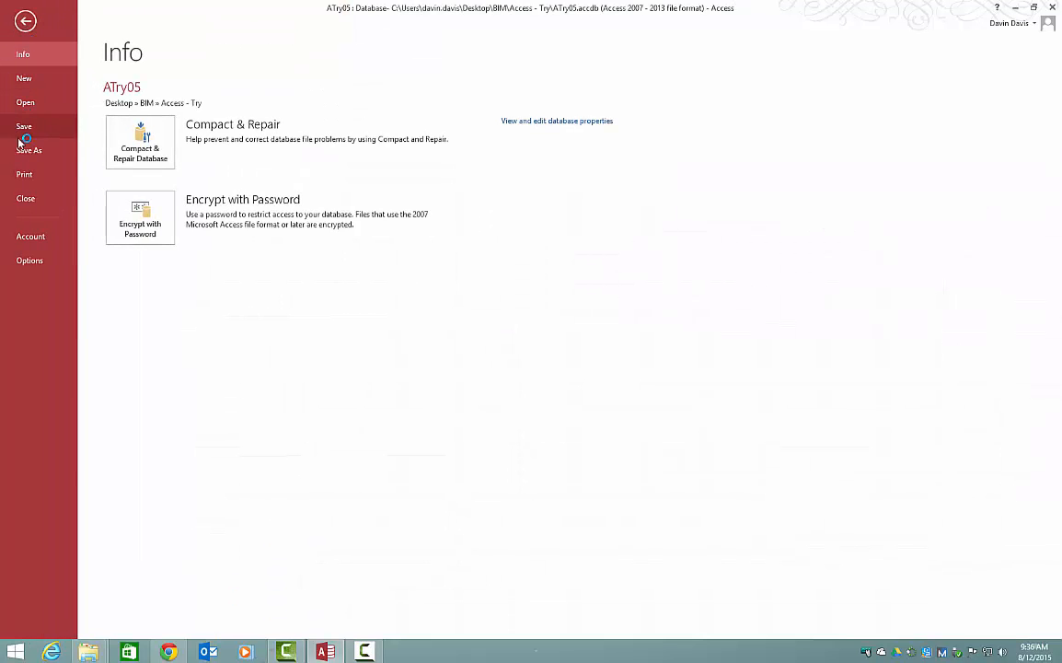
{"action": "left_click", "coordinate": [23, 174]}
{"action": "left_click", "coordinate": [136, 207]}
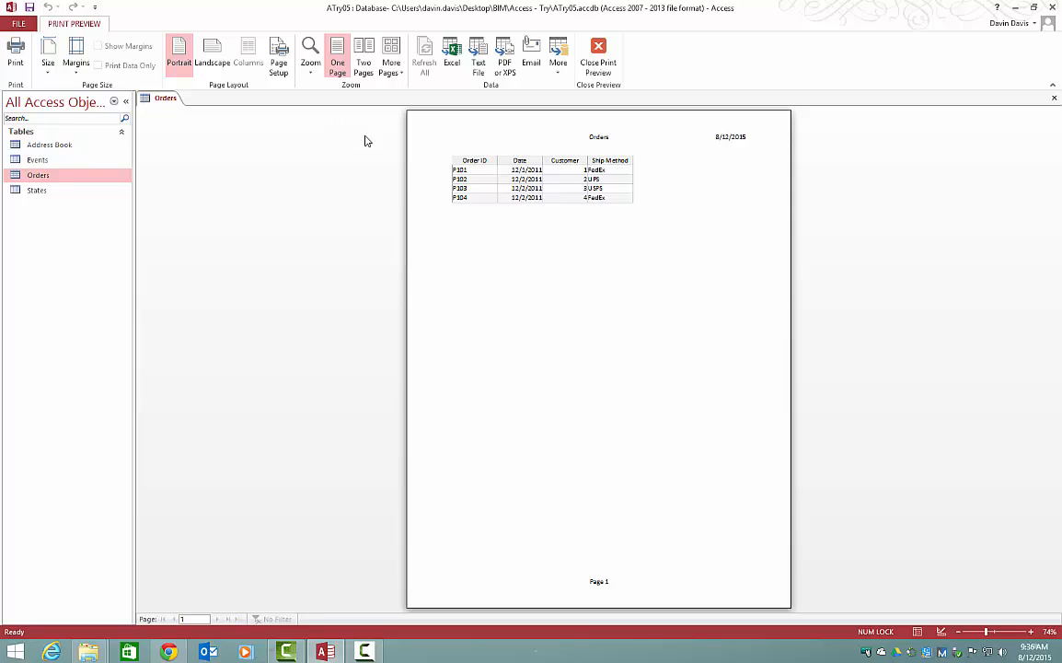
{"action": "left_click", "coordinate": [363, 63]}
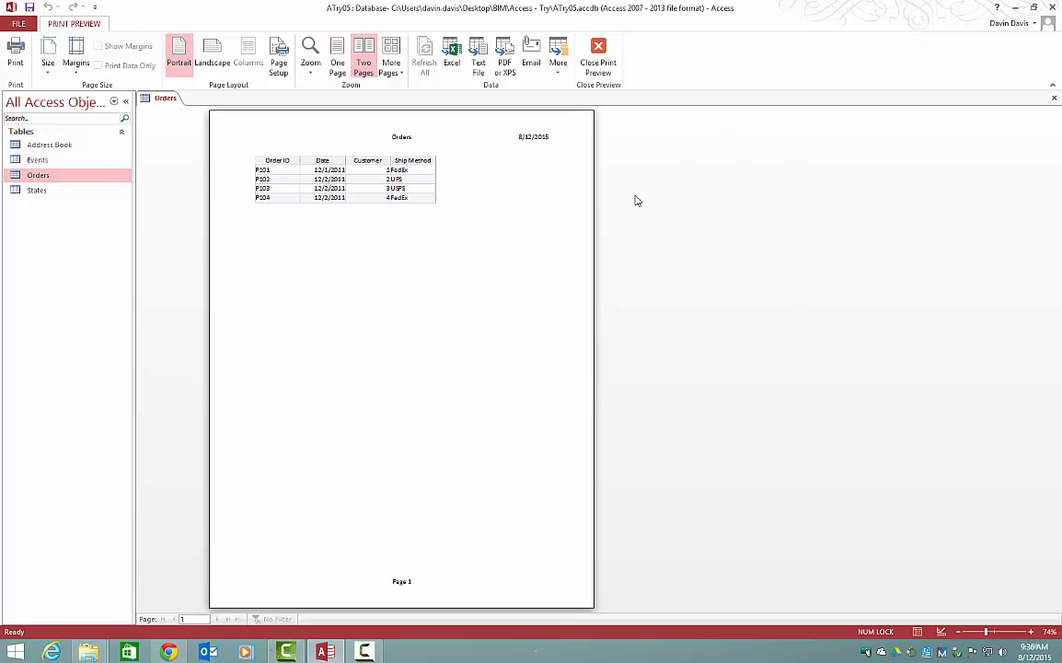
{"action": "left_click", "coordinate": [337, 60]}
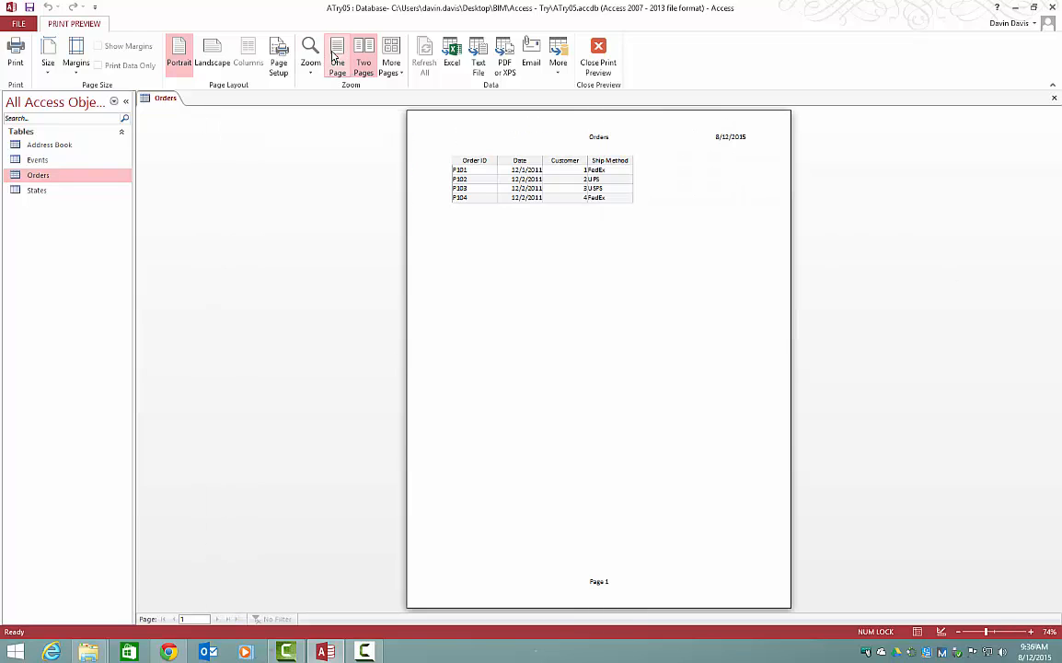
Step: Set the Orders printout to landscape orientation in Page Setup and return it to portrait
{"action": "left_click", "coordinate": [282, 65]}
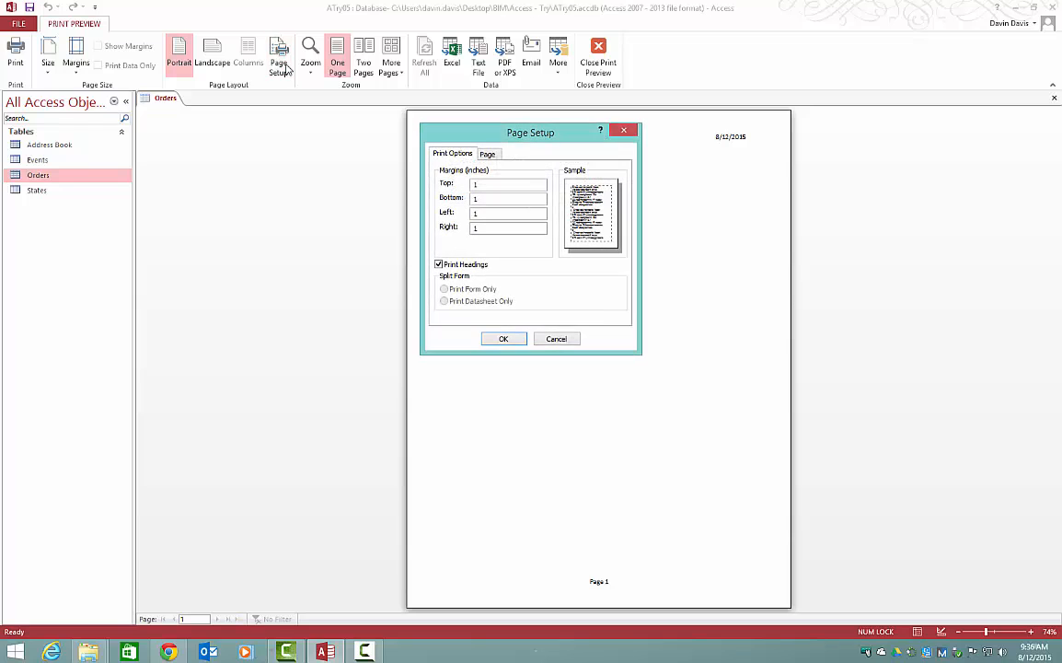
{"action": "left_click", "coordinate": [487, 153]}
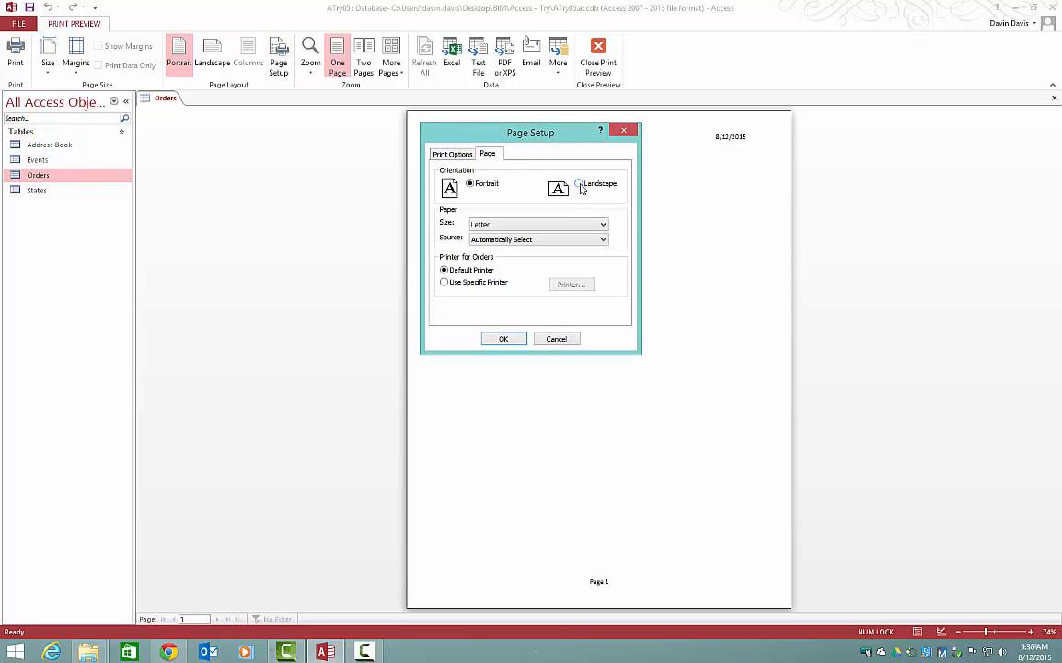
{"action": "left_click", "coordinate": [503, 339]}
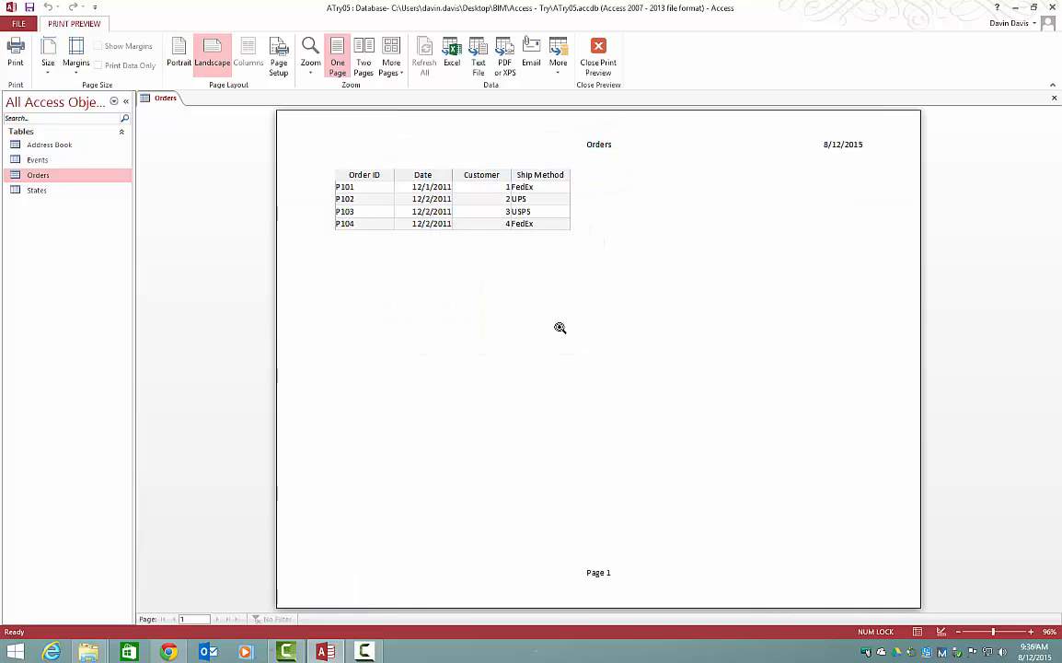
{"action": "left_click", "coordinate": [179, 54]}
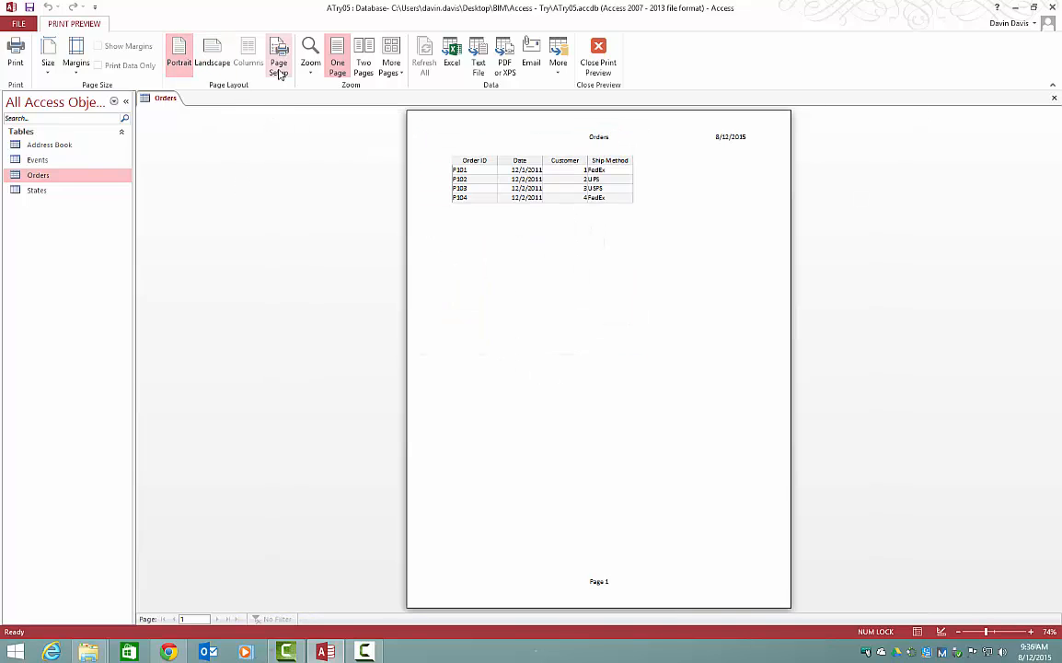
{"action": "left_click", "coordinate": [334, 78]}
Step: Examine the preset page margins for the Orders printout and close the print preview
{"action": "left_click", "coordinate": [77, 61]}
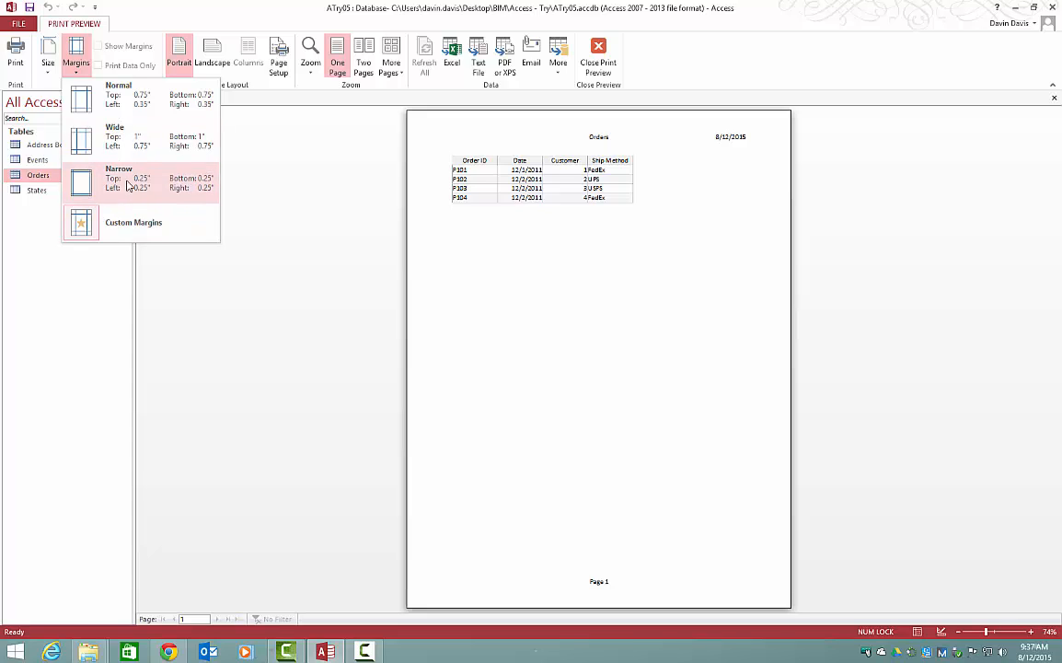
{"action": "left_click", "coordinate": [349, 246]}
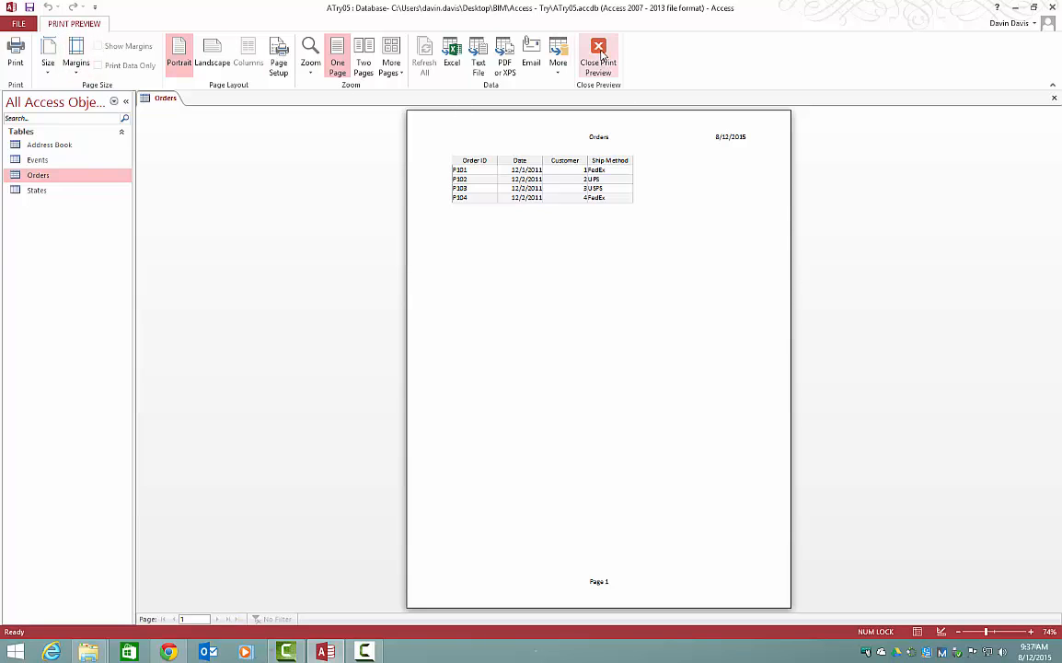
{"action": "left_click", "coordinate": [599, 57]}
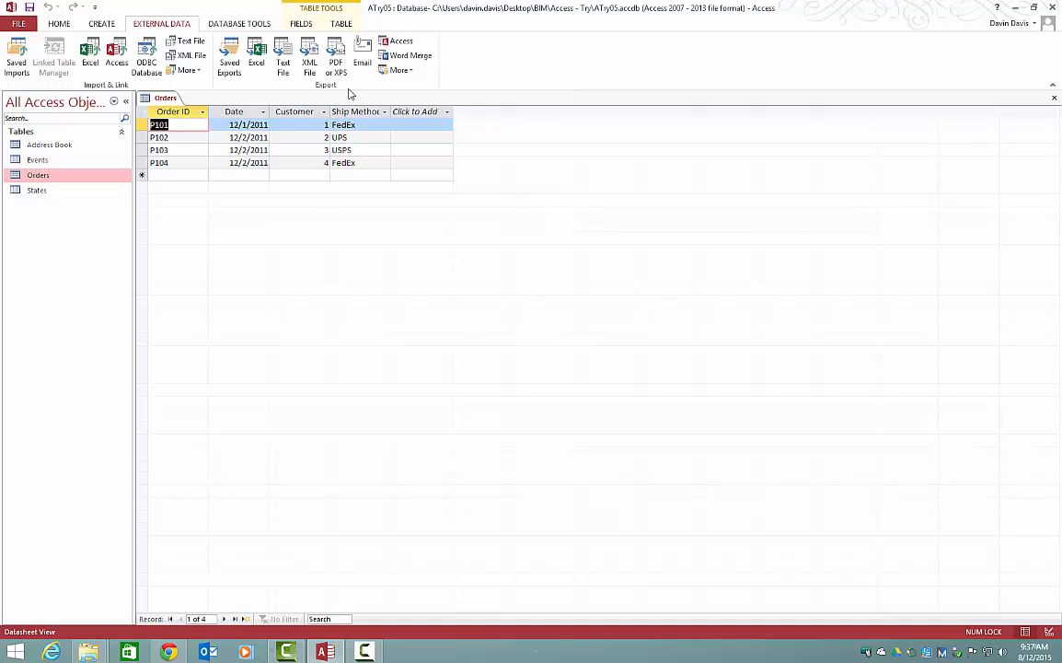
Step: Close the ATry05 database while leaving Access running
{"action": "left_click", "coordinate": [31, 27]}
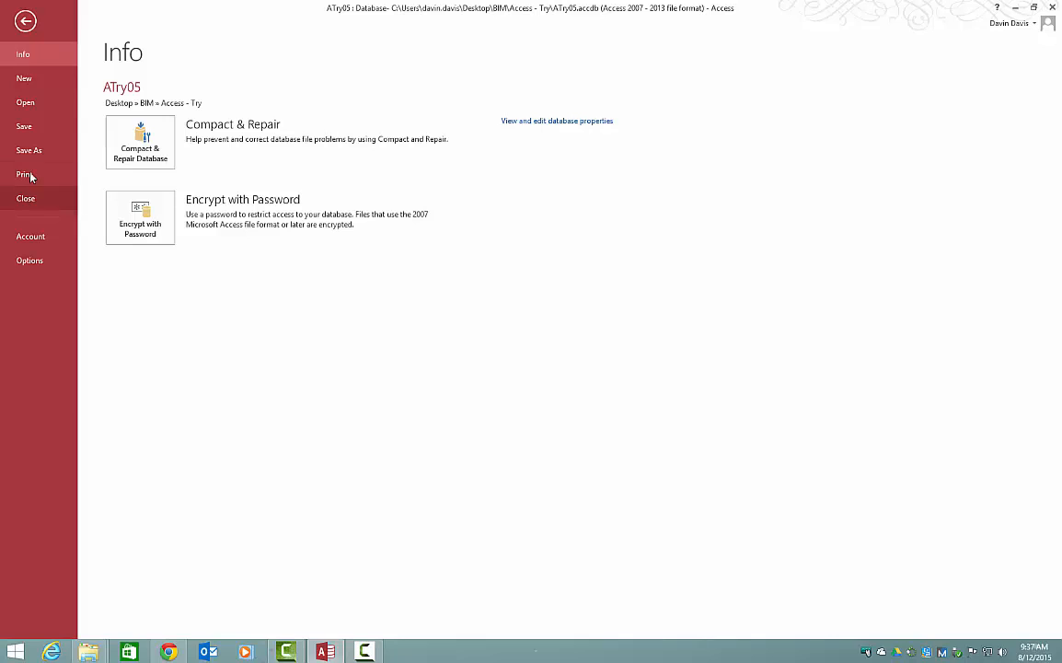
{"action": "left_click", "coordinate": [25, 20]}
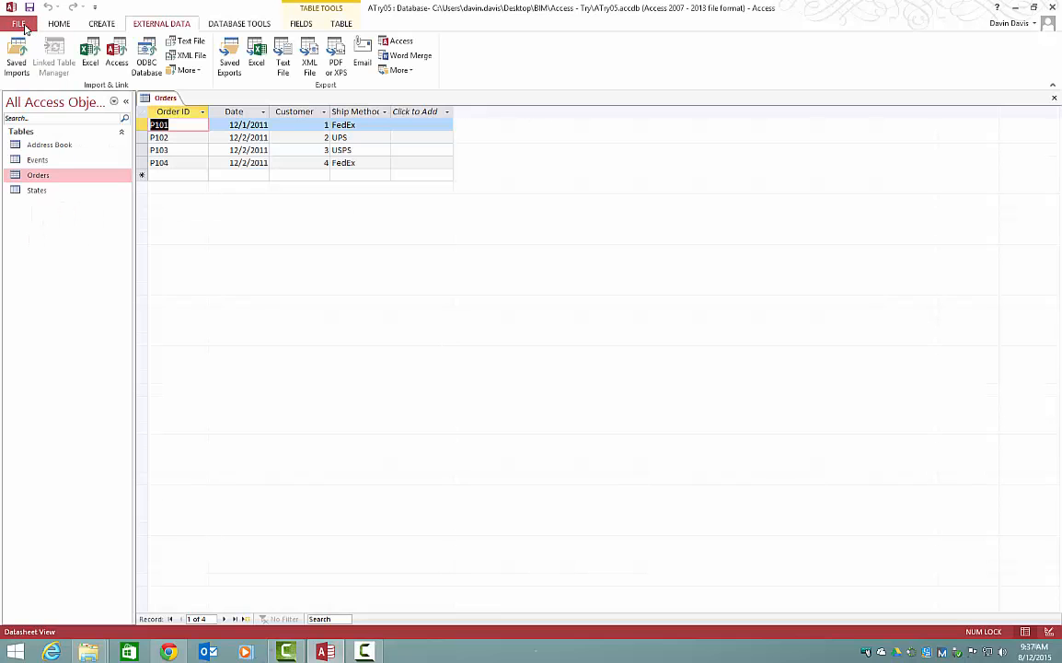
{"action": "left_click", "coordinate": [24, 27]}
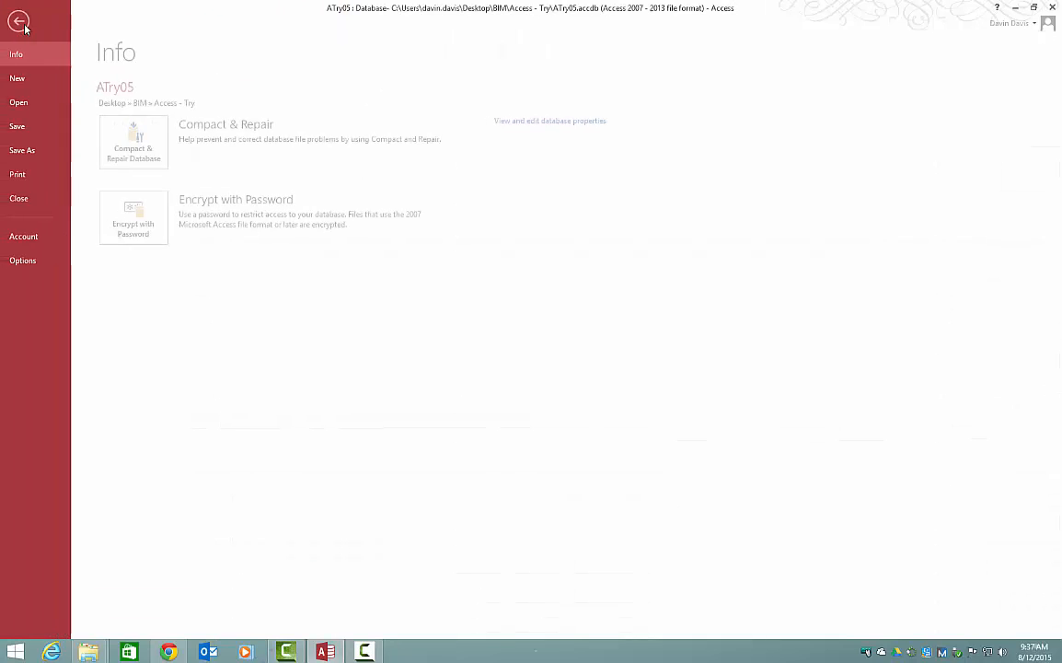
{"action": "left_click", "coordinate": [24, 205]}
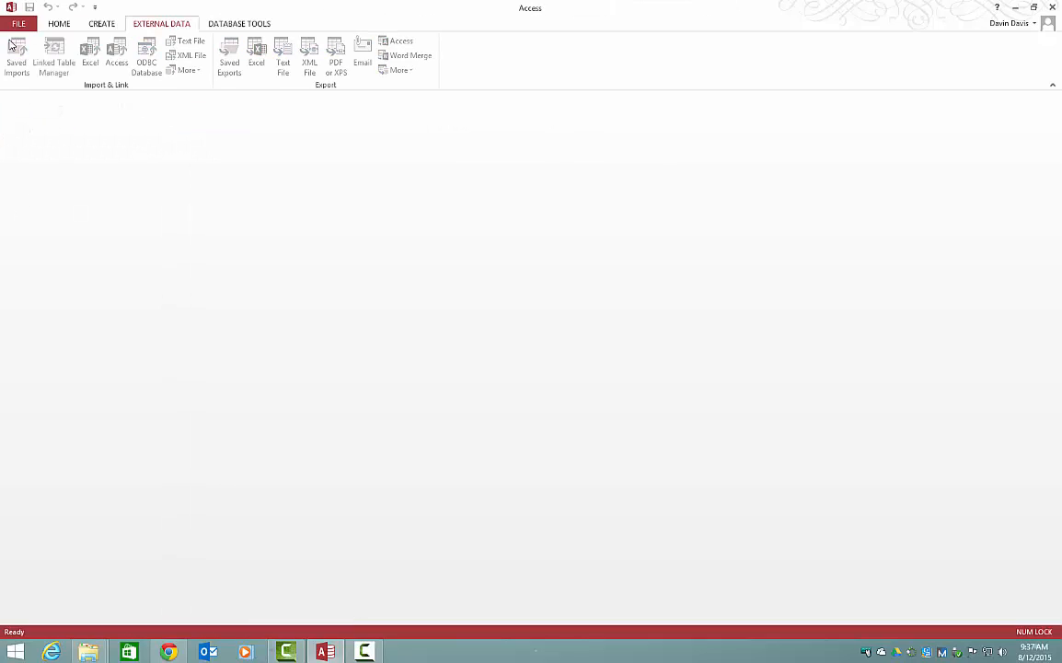
Step: Reopen ATry05 from the list of recent databases and close it again
{"action": "left_click", "coordinate": [15, 20]}
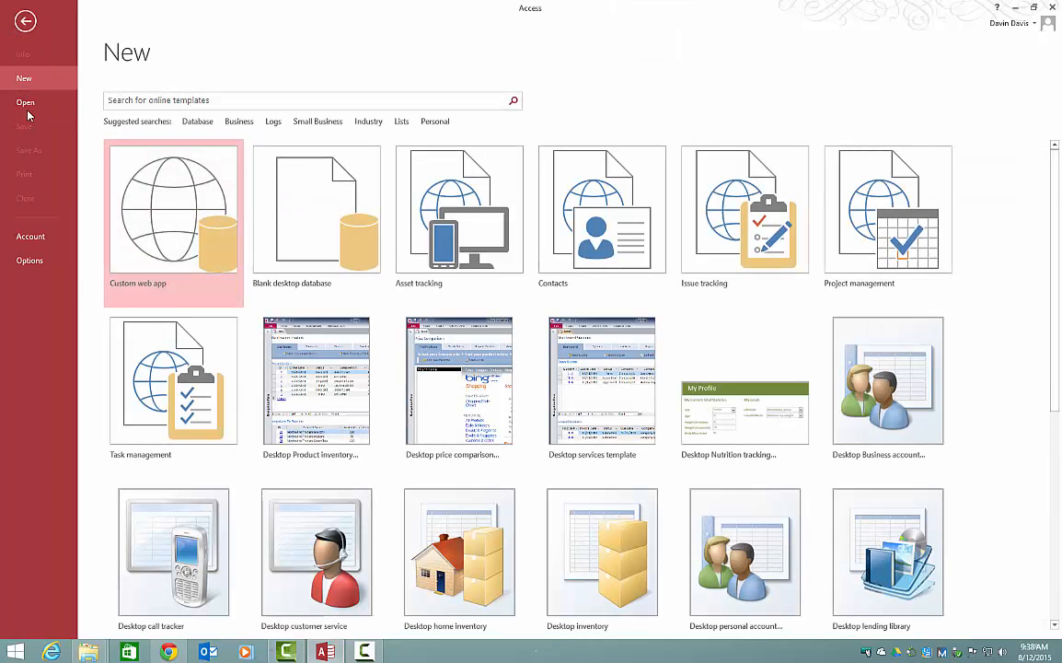
{"action": "left_click", "coordinate": [26, 104]}
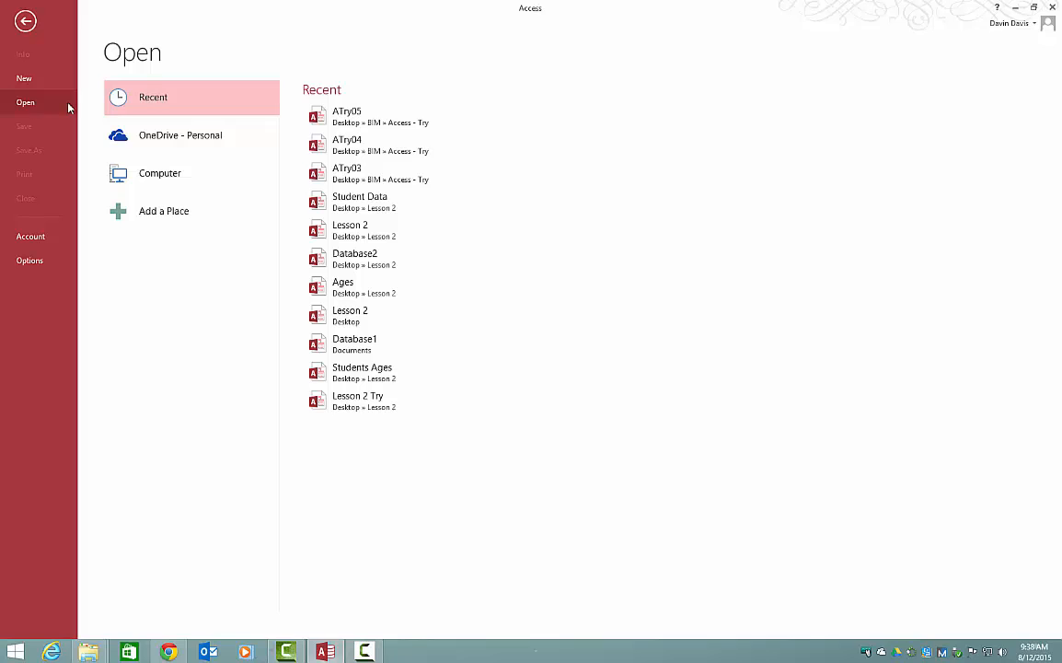
{"action": "left_click", "coordinate": [405, 127]}
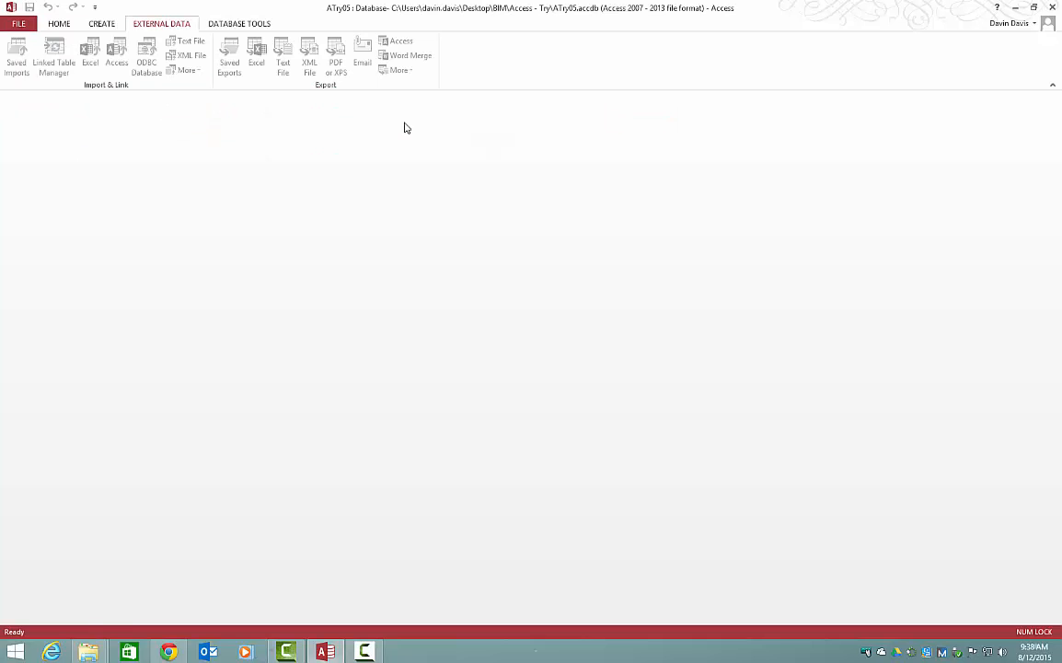
{"action": "left_click", "coordinate": [31, 25]}
{"action": "left_click", "coordinate": [33, 103]}
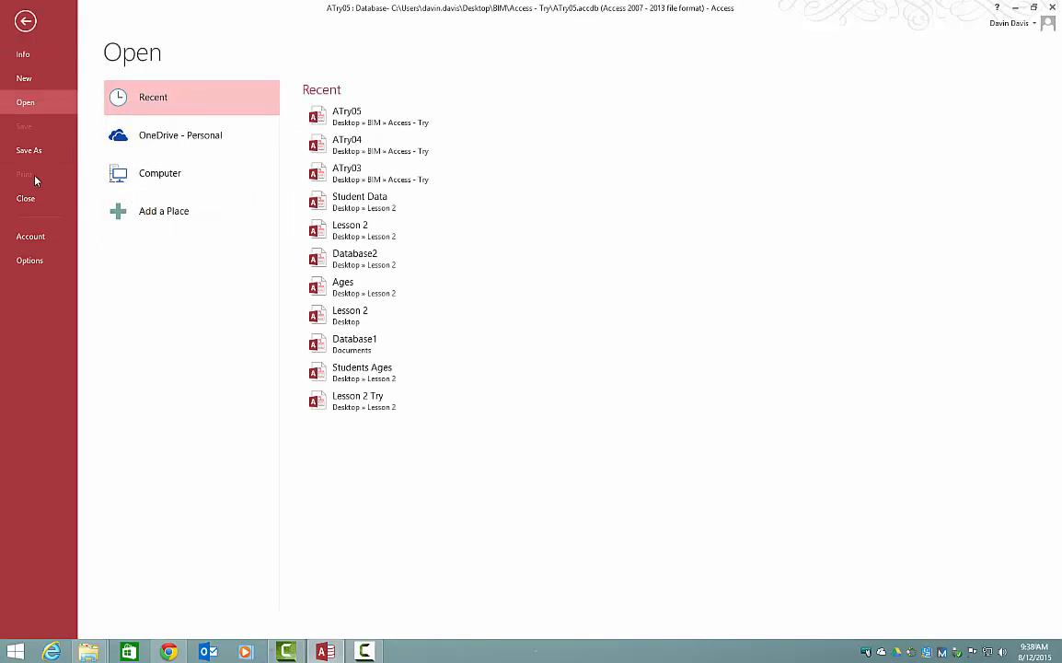
{"action": "left_click", "coordinate": [26, 198]}
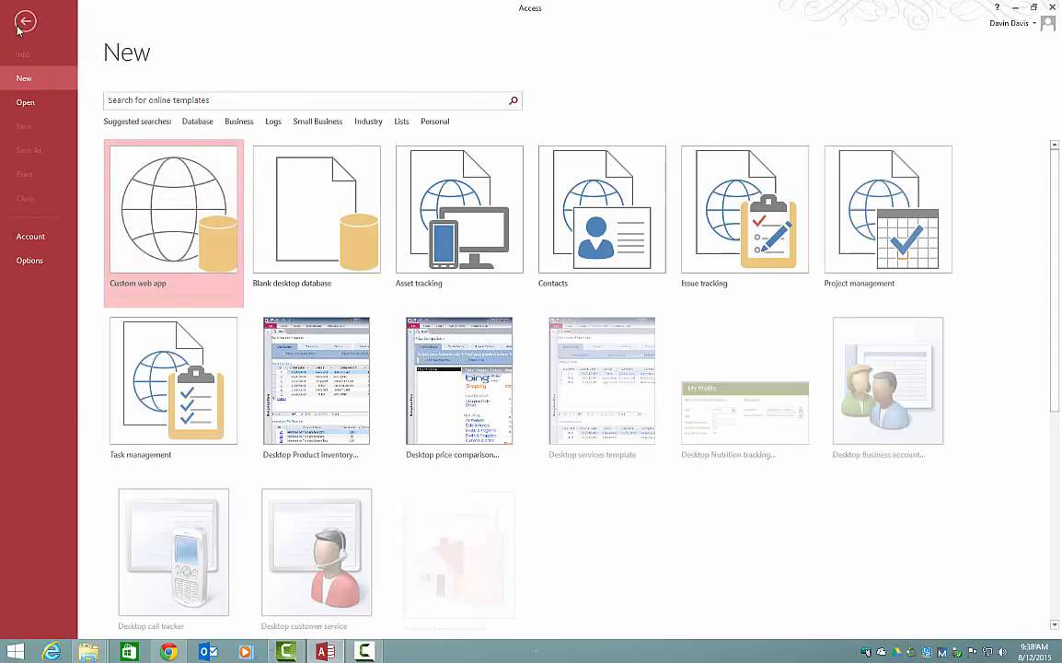
Step: Select ATry05 in the recent Access - Try folder, examine the available open modes, and dismiss the file dialog
{"action": "left_click", "coordinate": [26, 102]}
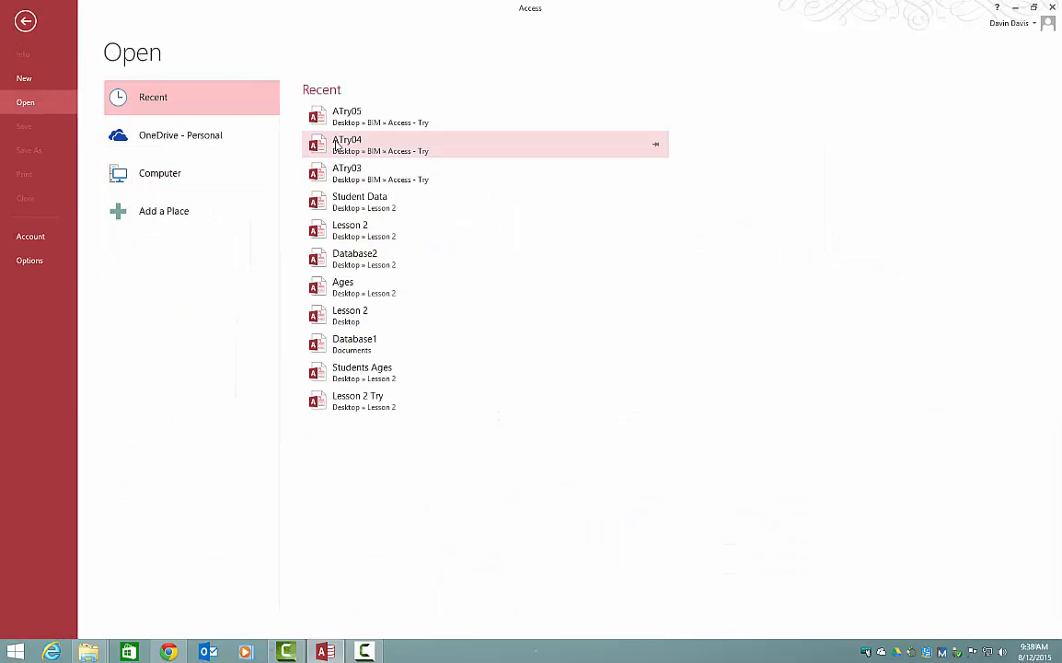
{"action": "left_click", "coordinate": [166, 177]}
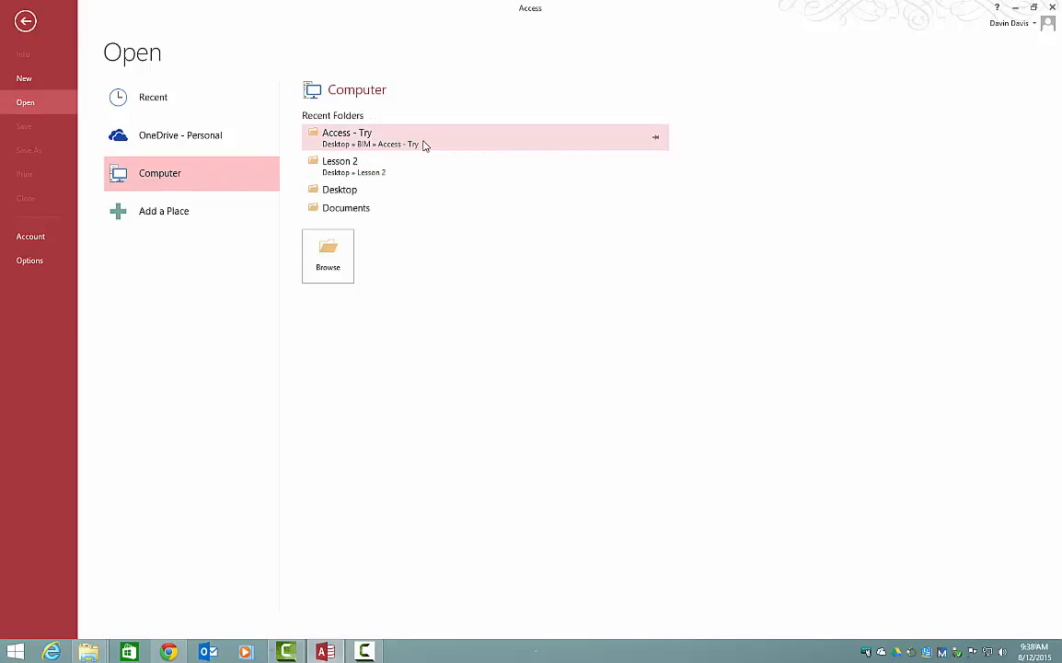
{"action": "left_click", "coordinate": [425, 144]}
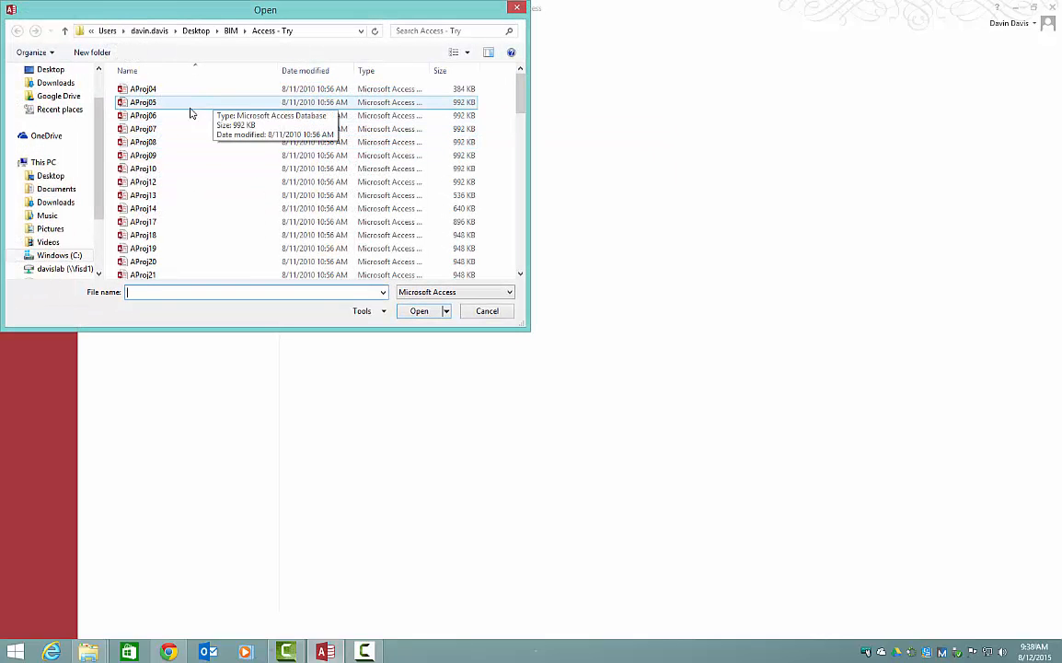
{"action": "left_click", "coordinate": [199, 155]}
{"action": "scroll", "coordinate": [202, 151], "scroll_direction": "down", "scroll_amount": 15}
{"action": "scroll", "coordinate": [202, 151], "scroll_direction": "up", "scroll_amount": 3}
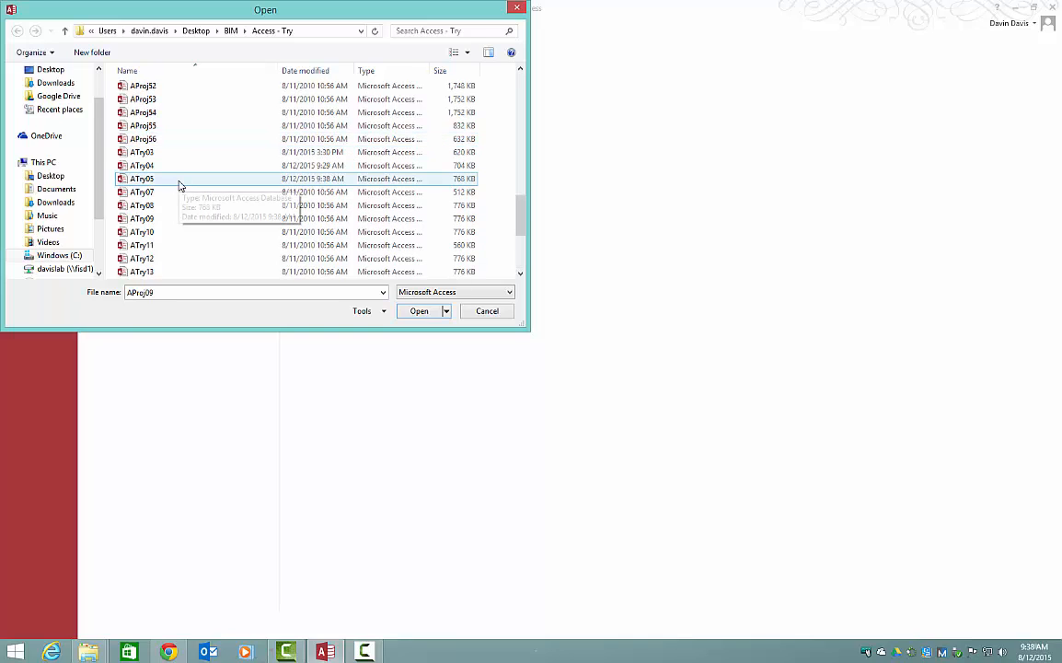
{"action": "left_click", "coordinate": [179, 186]}
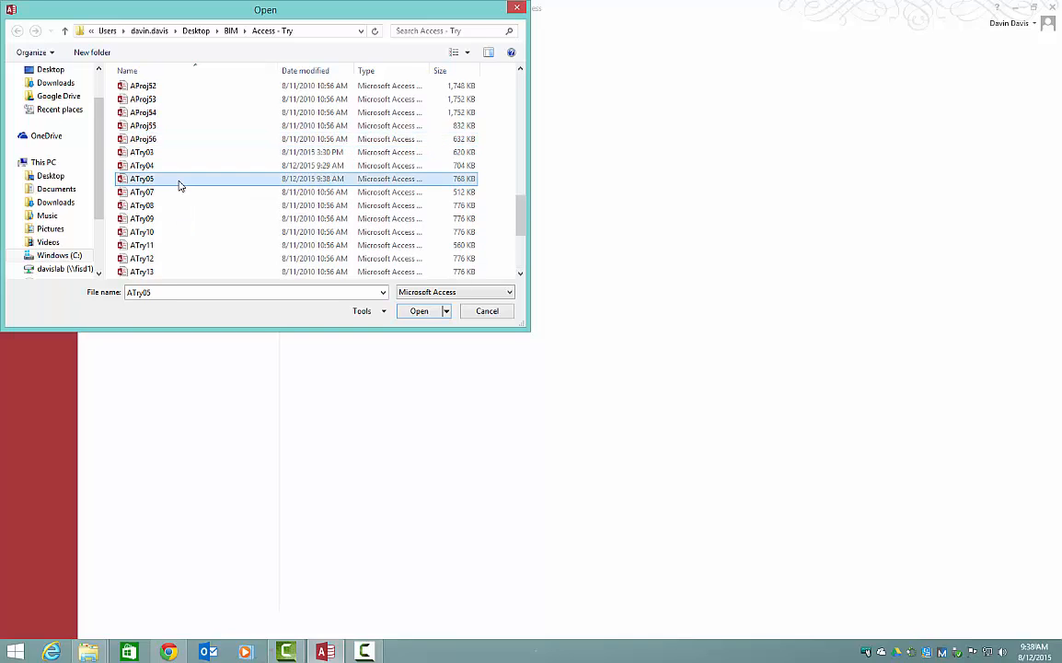
{"action": "left_click", "coordinate": [445, 311]}
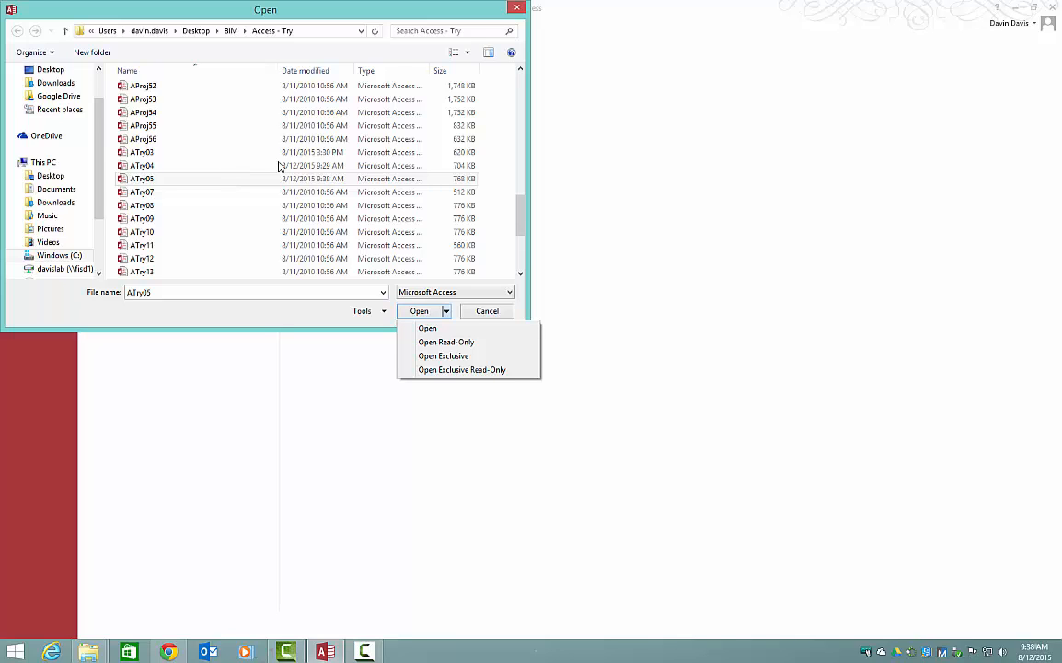
{"action": "left_click", "coordinate": [522, 5]}
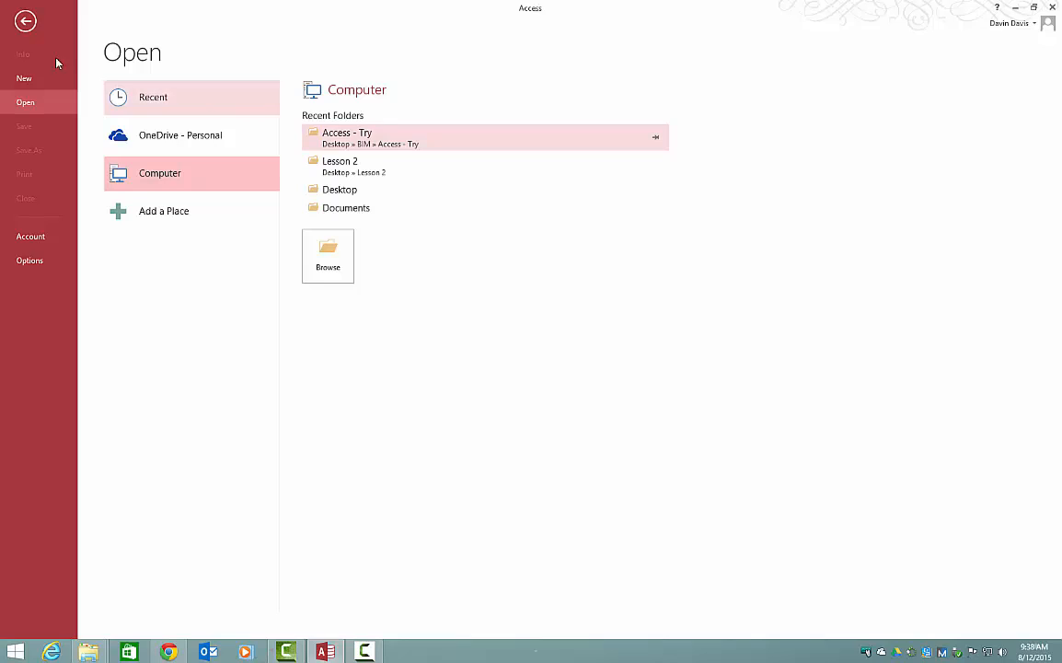
Step: Open the ATry05 database from the Desktop's BIM > Access - Try folder in exclusive mode
{"action": "left_click", "coordinate": [346, 190]}
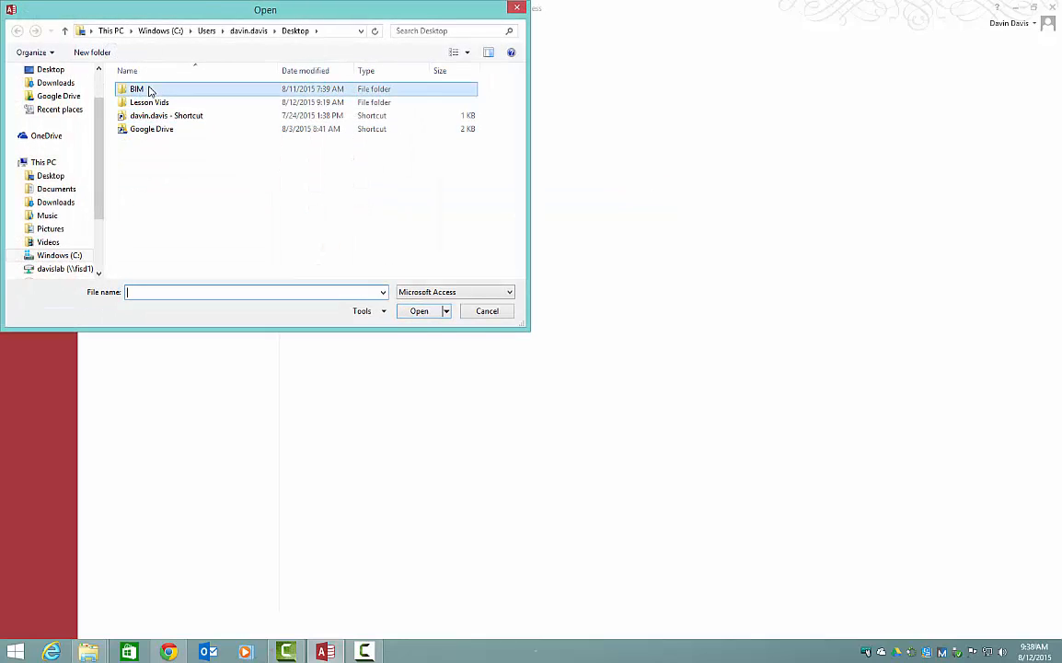
{"action": "double_click", "coordinate": [147, 90]}
{"action": "double_click", "coordinate": [152, 91]}
{"action": "left_click", "coordinate": [153, 208]}
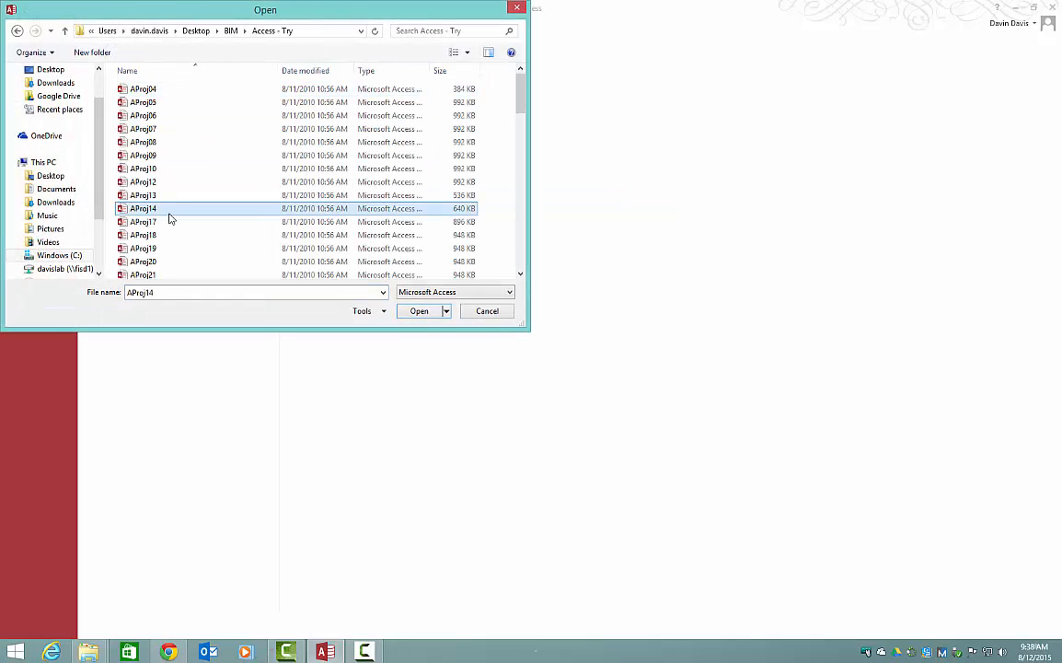
{"action": "scroll", "coordinate": [166, 207], "scroll_direction": "down", "scroll_amount": 10}
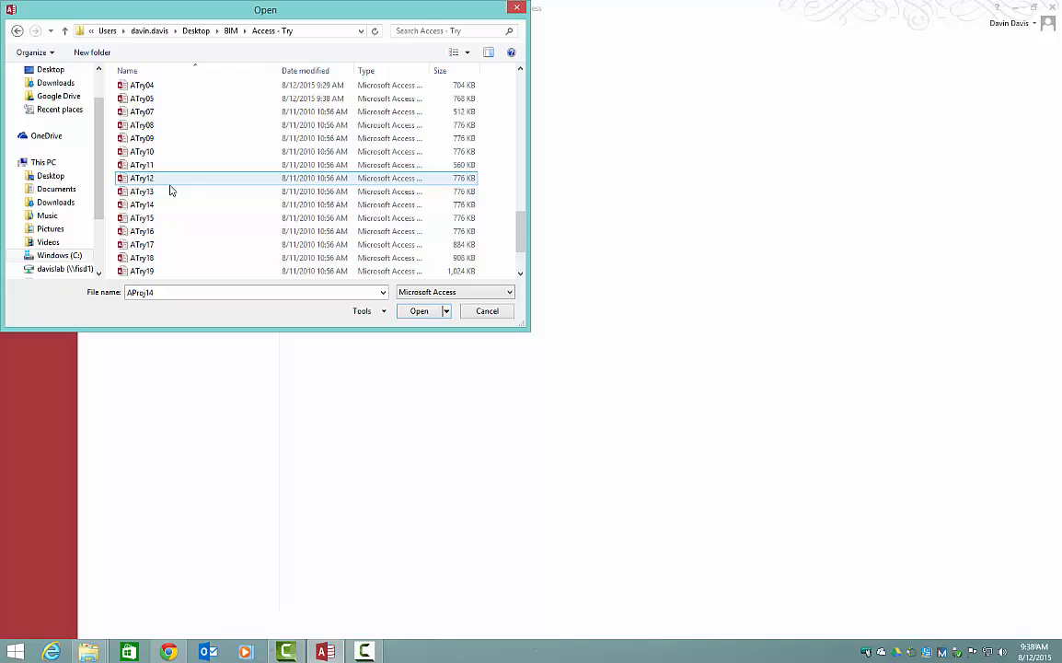
{"action": "left_click", "coordinate": [163, 99]}
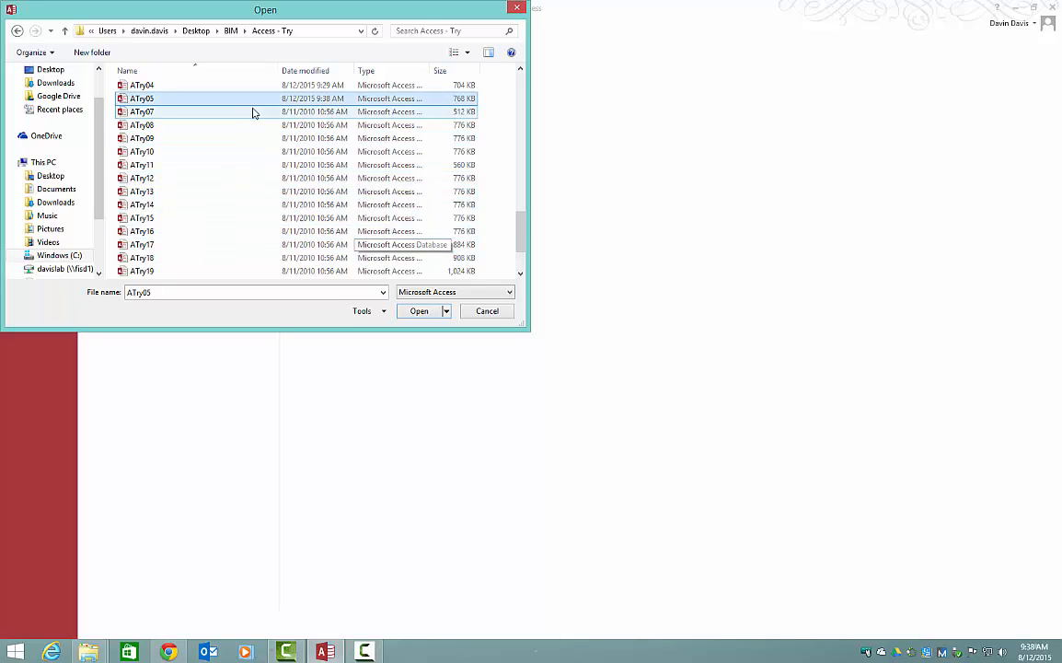
{"action": "left_click", "coordinate": [447, 311]}
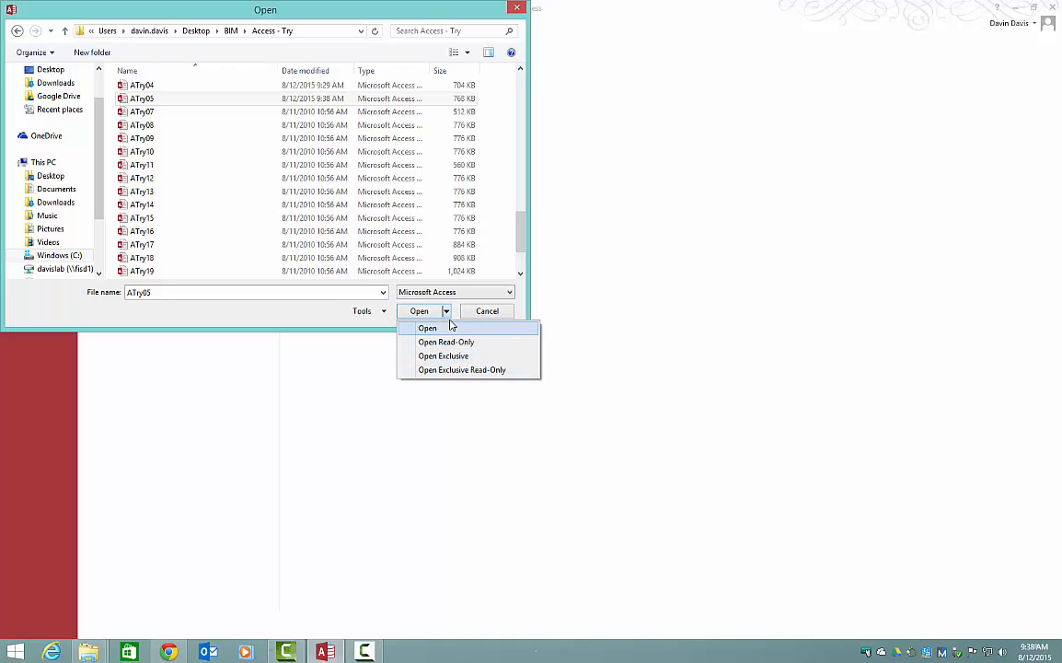
{"action": "left_click", "coordinate": [438, 358]}
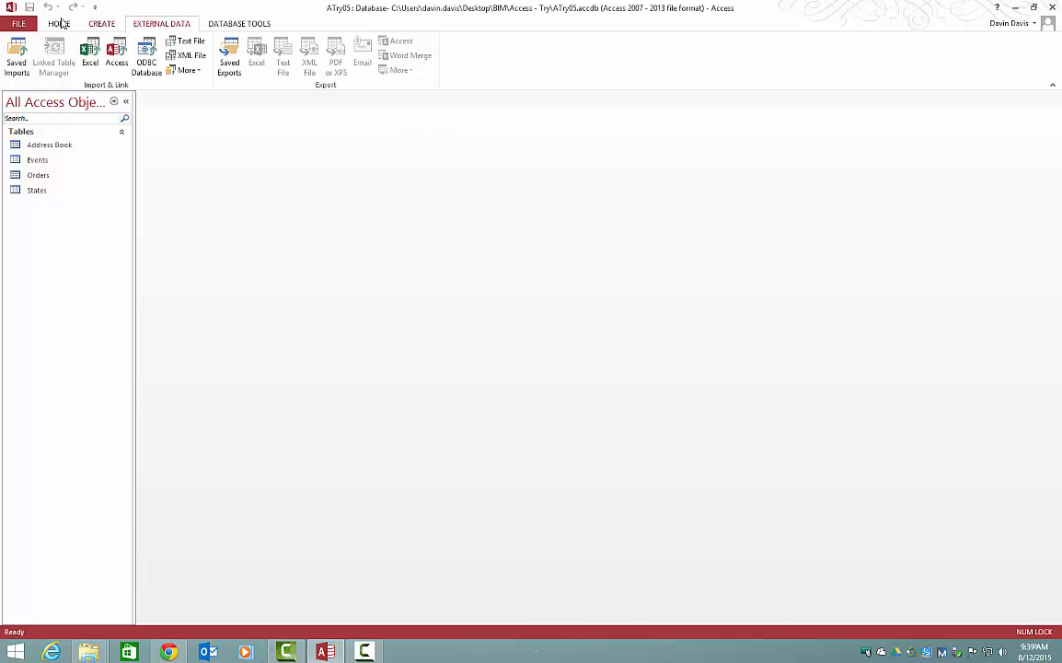
Step: Encrypt the ATry05 database with a password, entering and verifying the database password and accepting the row-level locking notice
{"action": "left_click", "coordinate": [22, 23]}
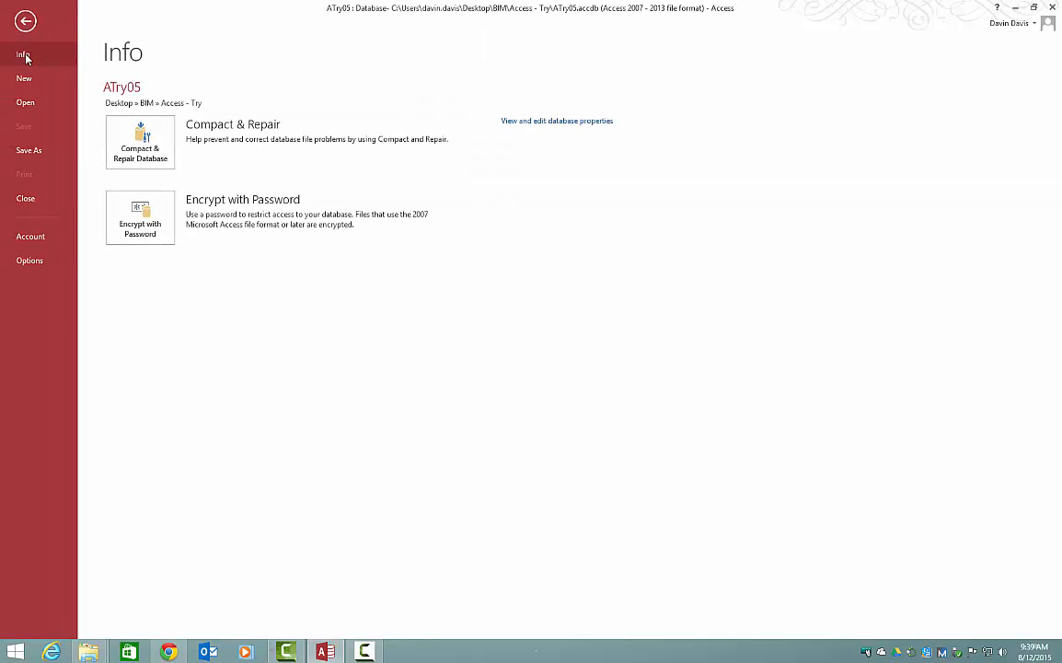
{"action": "left_click", "coordinate": [141, 228]}
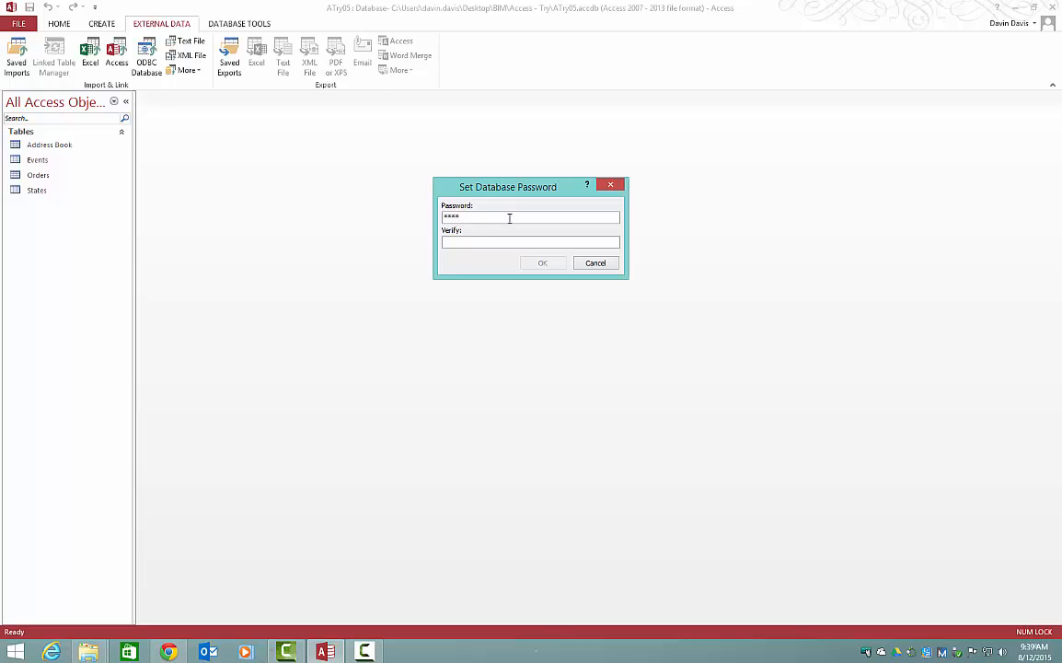
{"action": "left_click", "coordinate": [523, 243]}
{"action": "type", "text": "**"}
{"action": "left_click", "coordinate": [543, 266]}
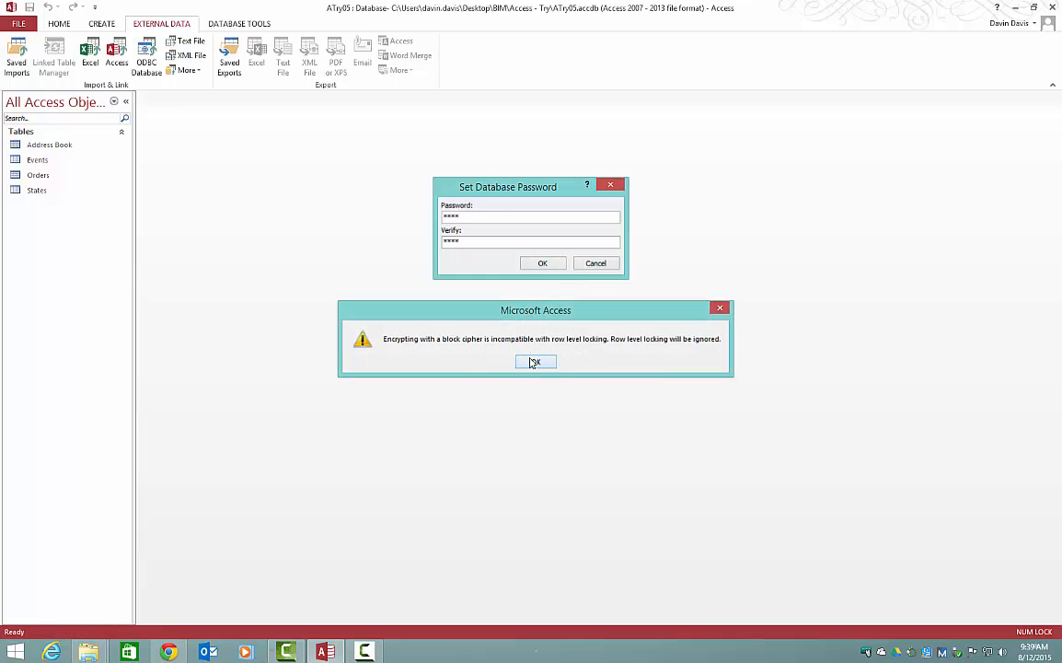
{"action": "left_click", "coordinate": [536, 361]}
Step: Close ATry05 and reopen it from the recent databases, entering the database password
{"action": "left_click", "coordinate": [18, 24]}
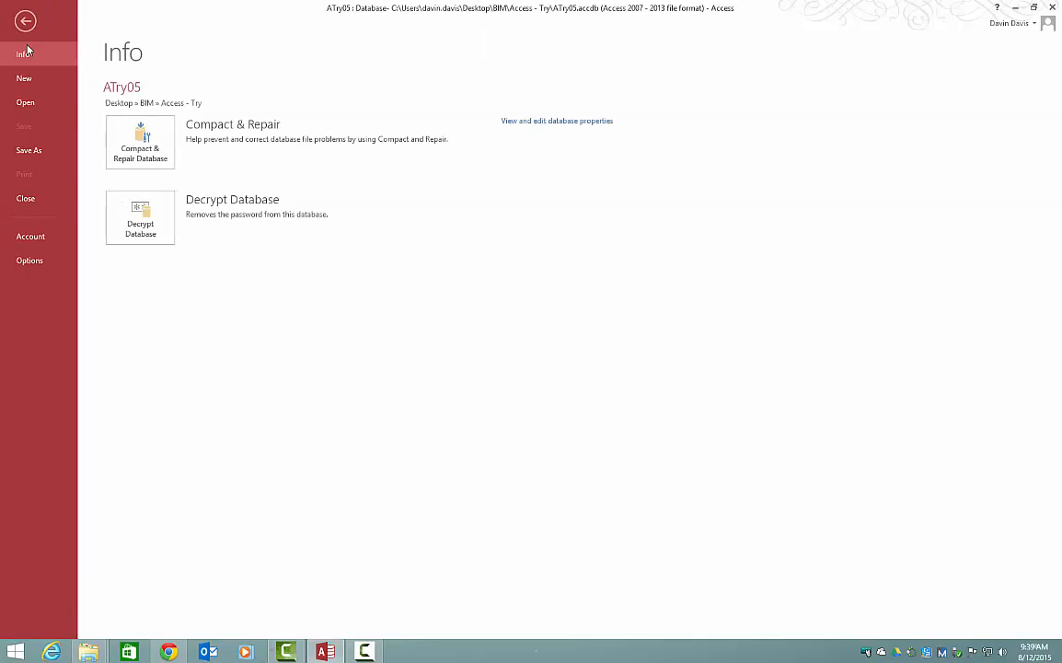
{"action": "left_click", "coordinate": [21, 203]}
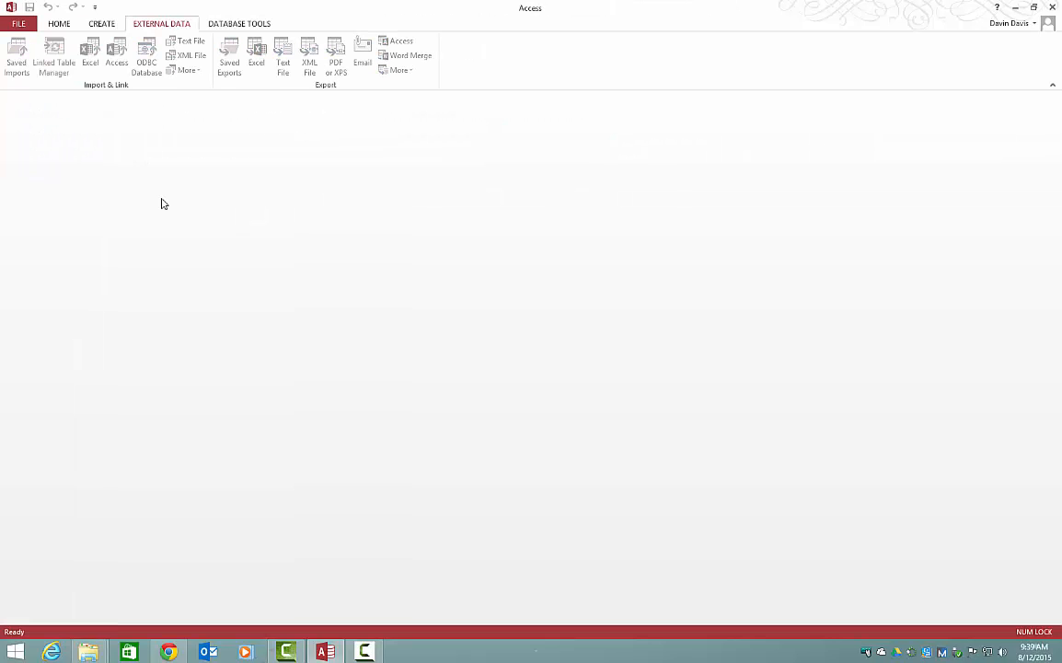
{"action": "left_click", "coordinate": [23, 25]}
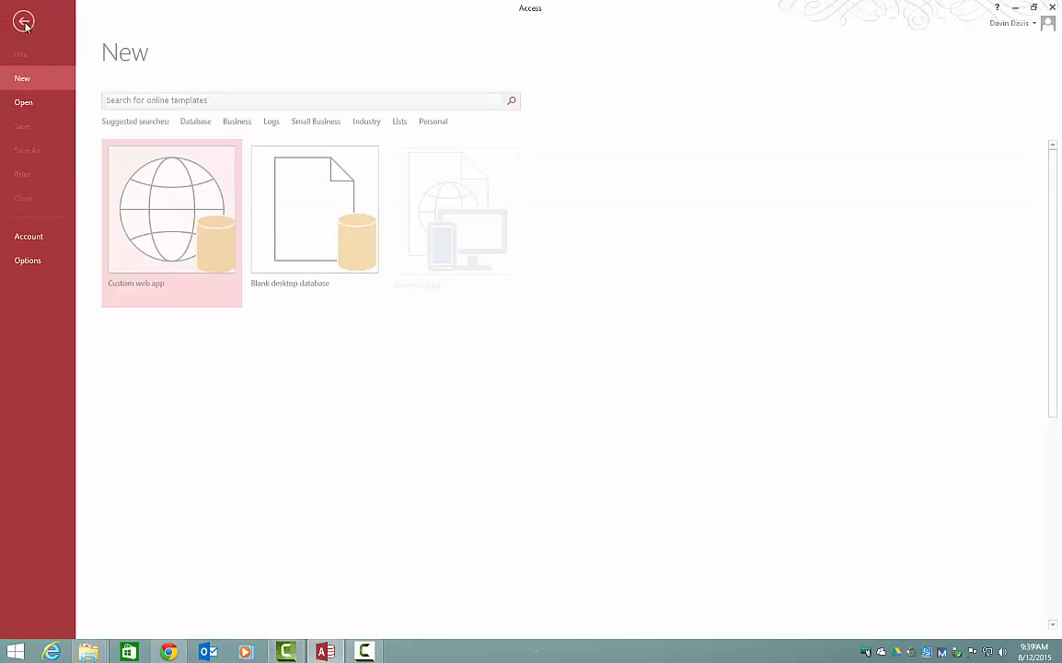
{"action": "left_click", "coordinate": [25, 102]}
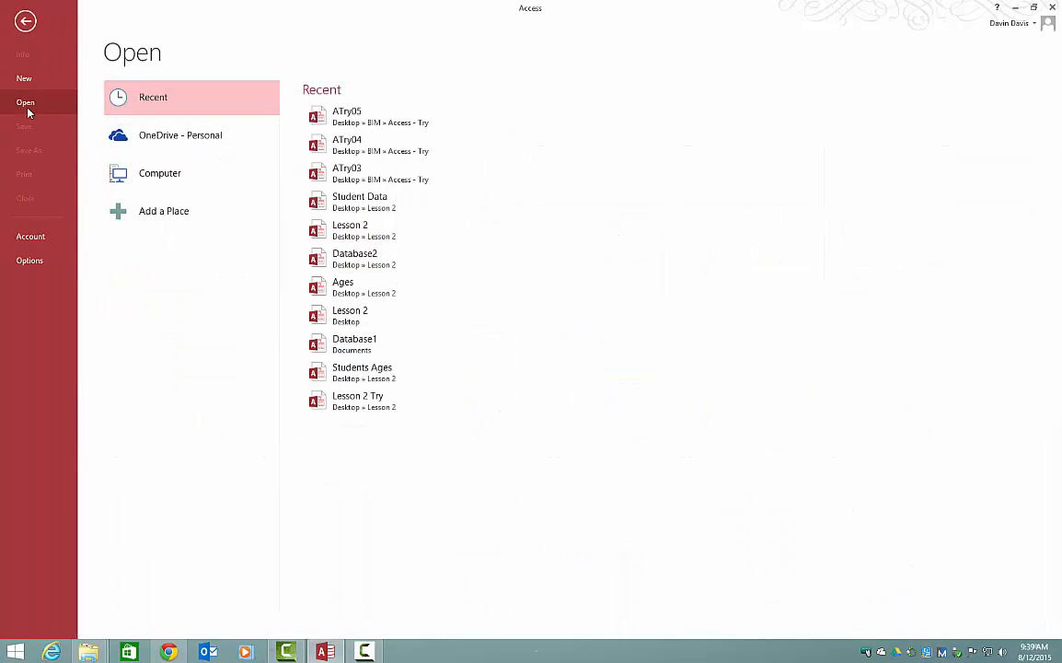
{"action": "left_click", "coordinate": [374, 118]}
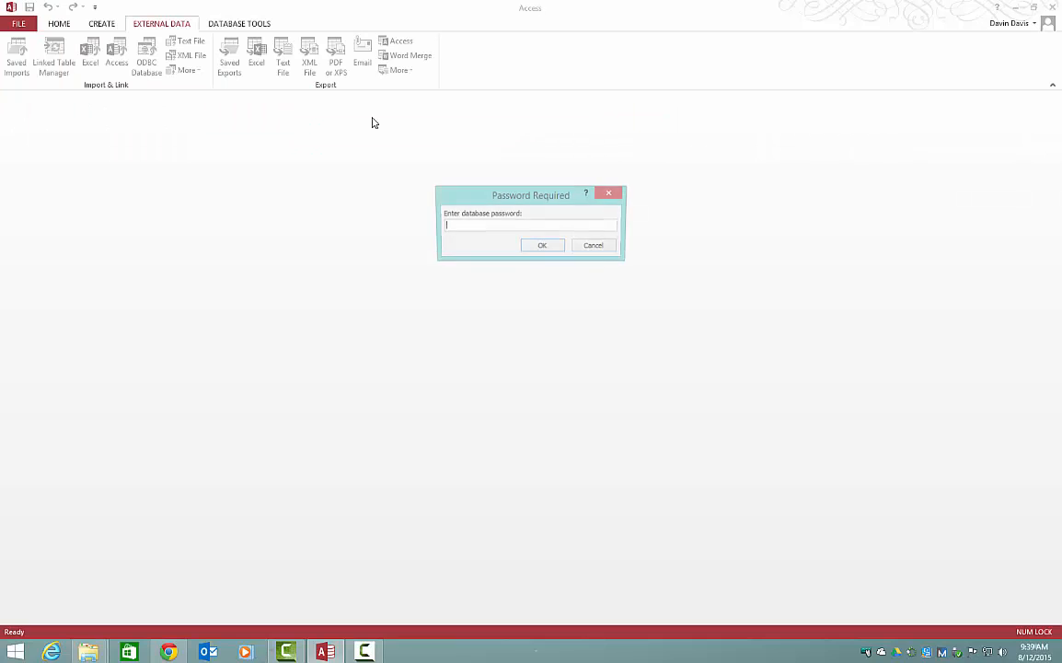
{"action": "left_click", "coordinate": [540, 247]}
{"action": "left_click", "coordinate": [512, 362]}
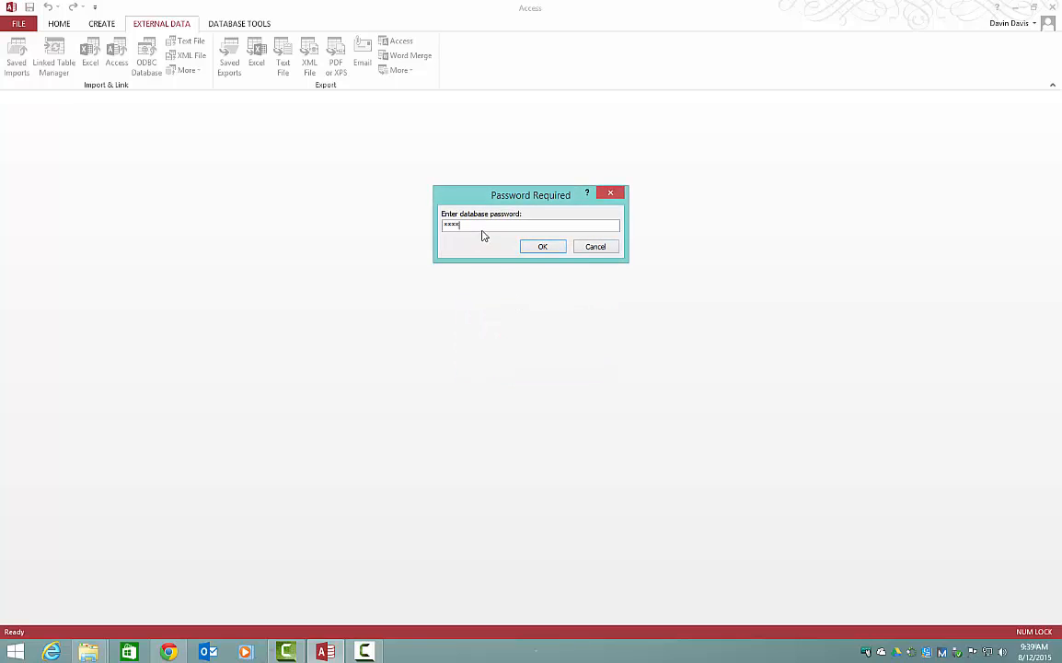
{"action": "key", "text": "Return"}
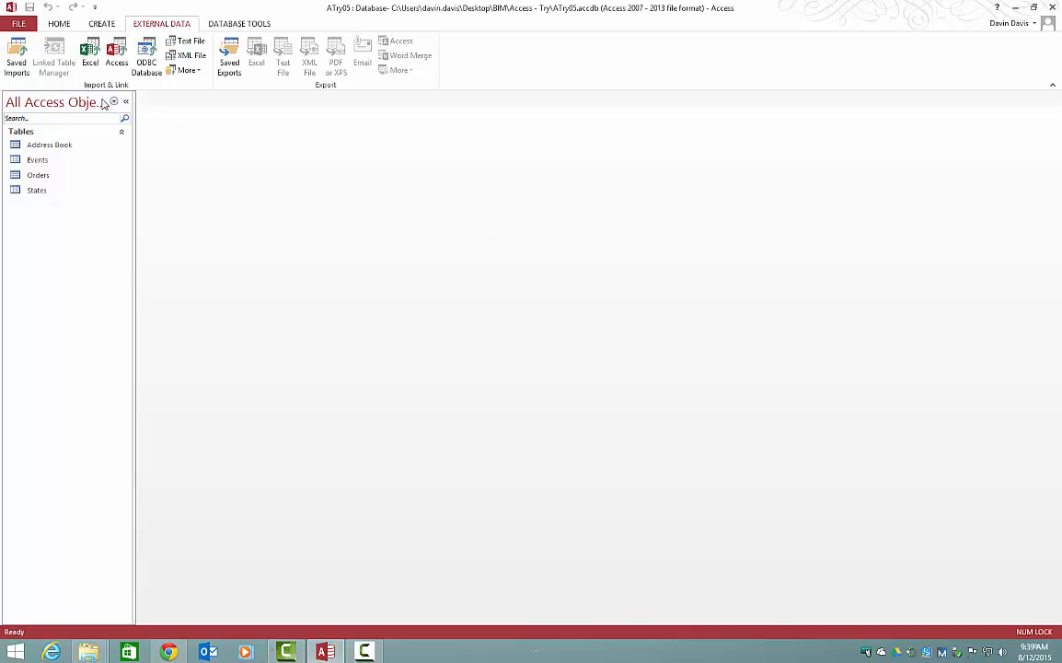
Step: Try to decrypt the ATry05 database while it is open in normal mode
{"action": "left_click", "coordinate": [20, 25]}
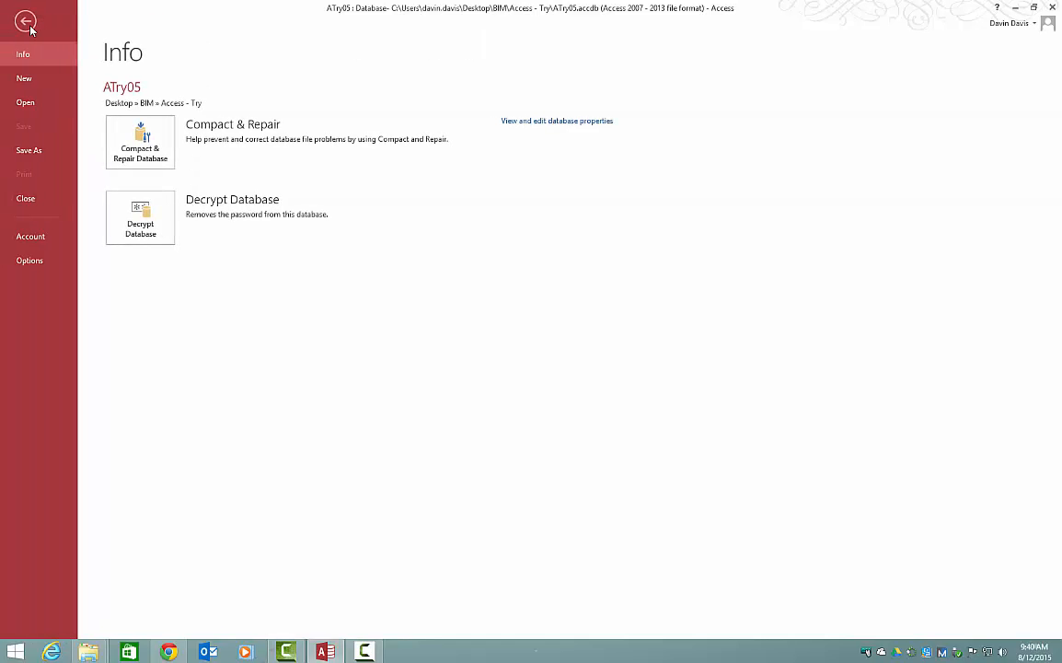
{"action": "left_click", "coordinate": [140, 217]}
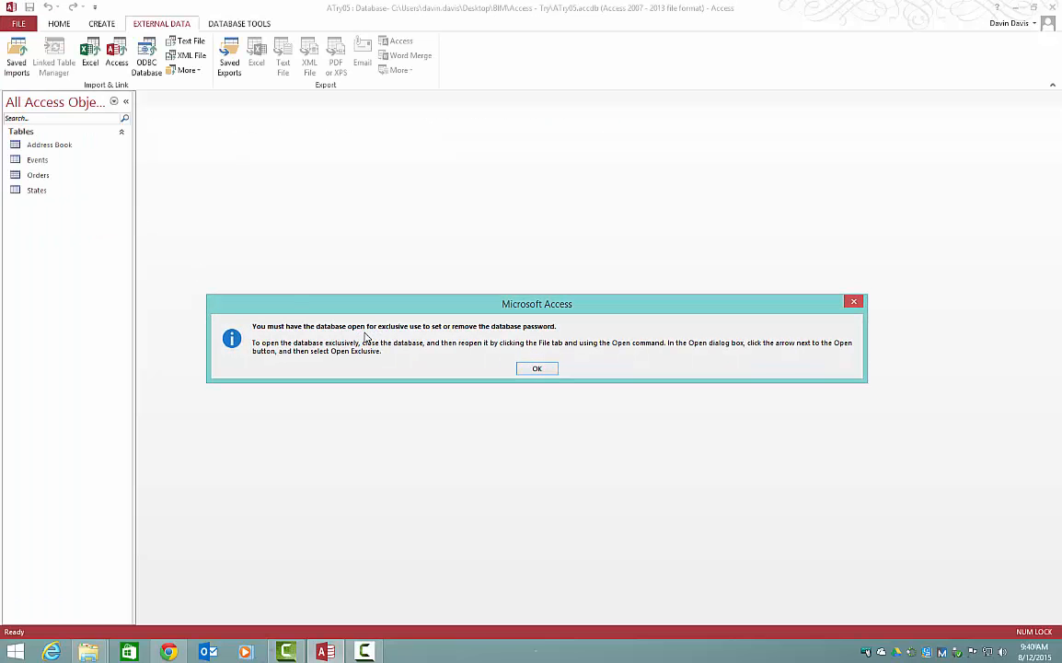
{"action": "left_click", "coordinate": [534, 370]}
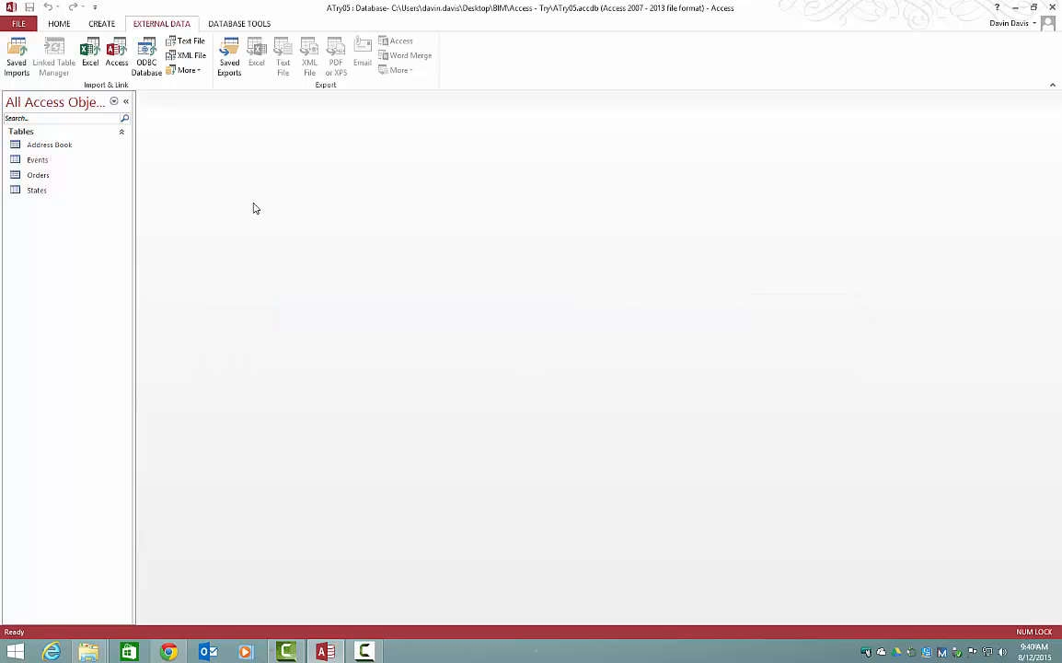
Step: Close ATry05 and reopen it from the Access - Try folder in exclusive mode, entering the database password
{"action": "left_click", "coordinate": [21, 25]}
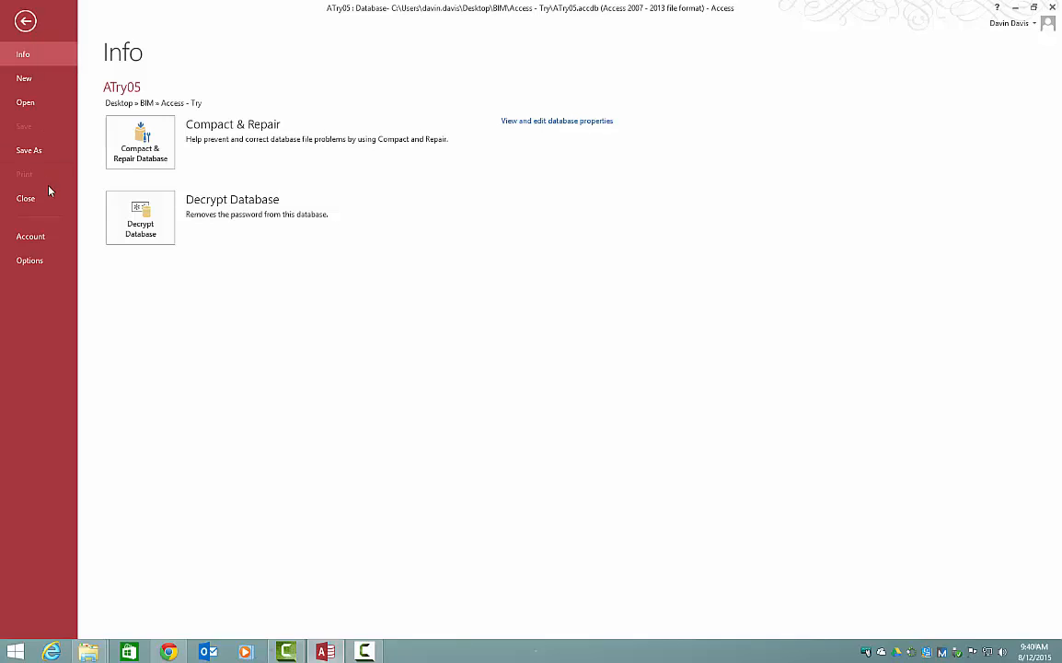
{"action": "left_click", "coordinate": [42, 198]}
{"action": "left_click", "coordinate": [25, 27]}
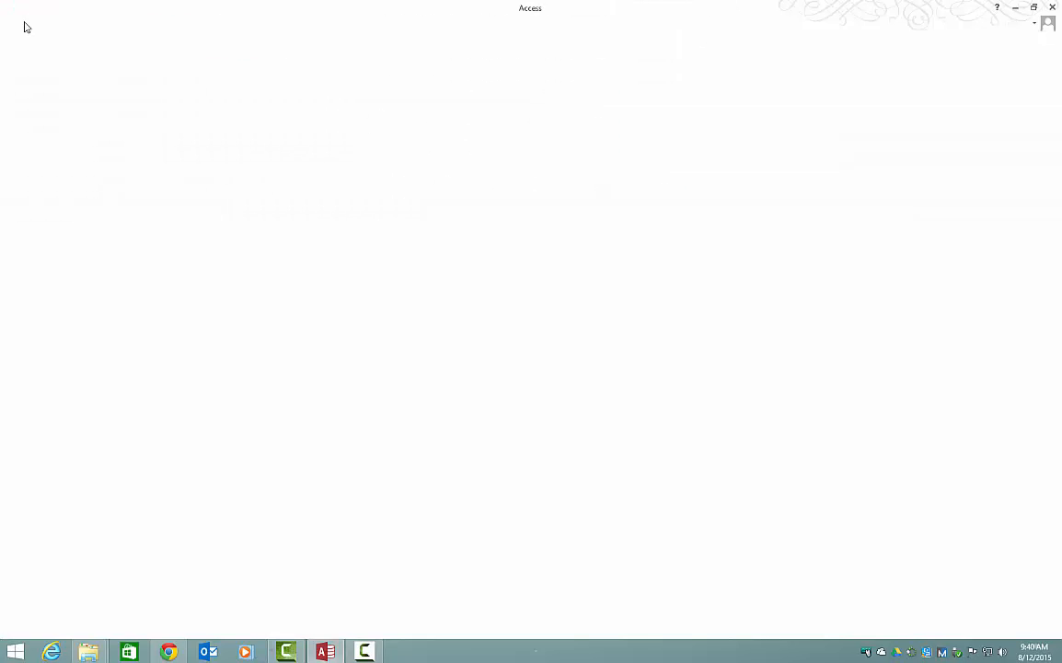
{"action": "left_click", "coordinate": [29, 102]}
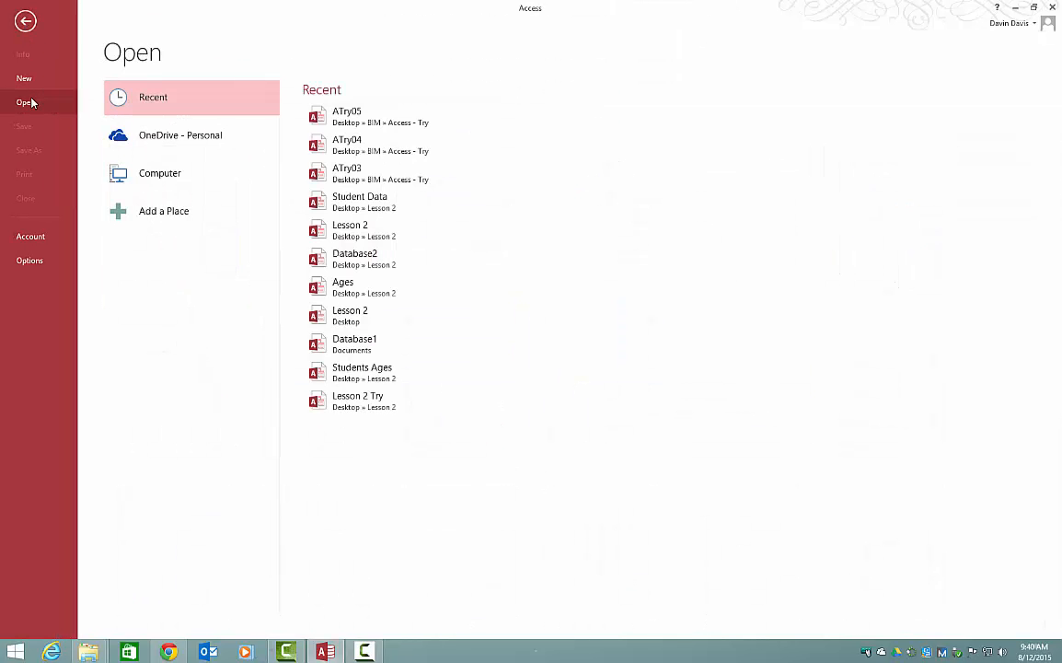
{"action": "left_click", "coordinate": [169, 167]}
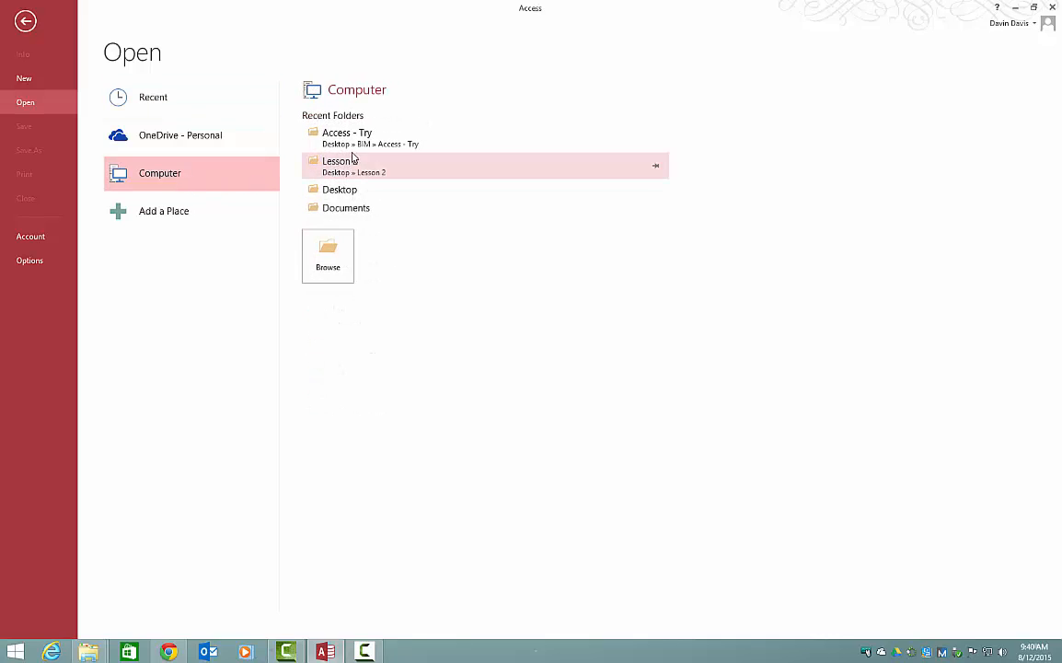
{"action": "left_click", "coordinate": [325, 138]}
{"action": "left_click", "coordinate": [202, 225]}
{"action": "scroll", "coordinate": [201, 226], "scroll_direction": "down", "scroll_amount": 5}
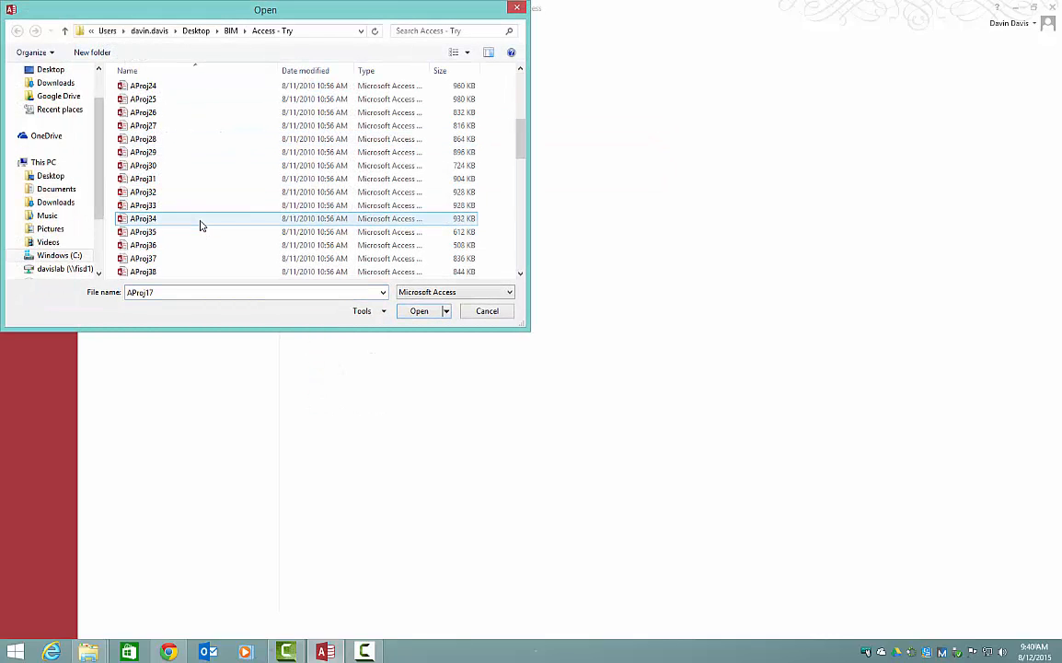
{"action": "scroll", "coordinate": [202, 225], "scroll_direction": "down", "scroll_amount": 9}
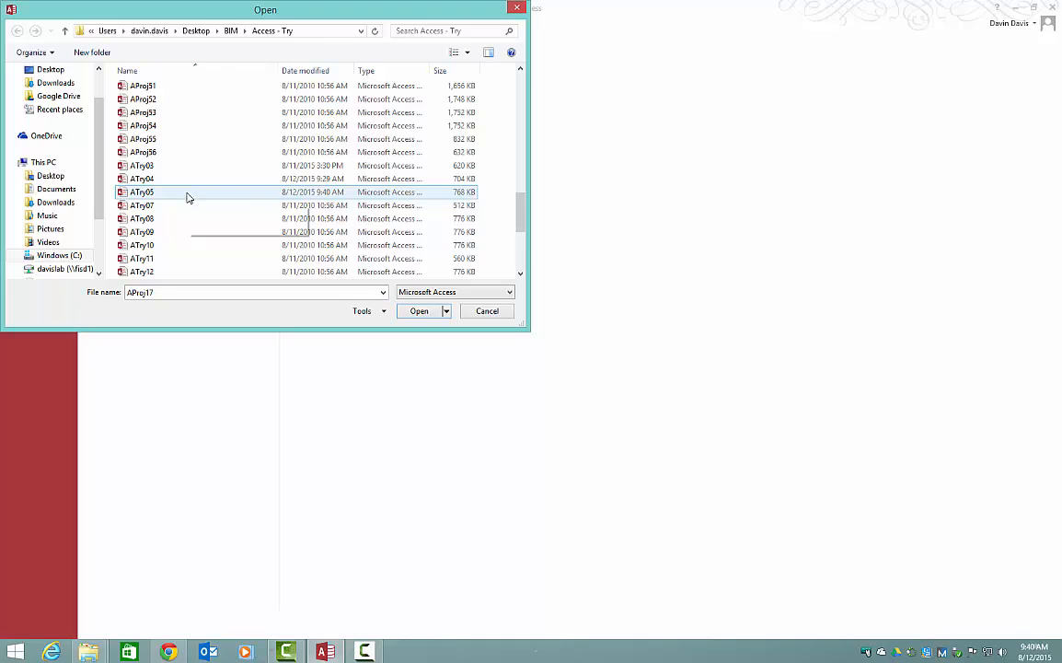
{"action": "left_click", "coordinate": [186, 197]}
{"action": "left_click", "coordinate": [446, 311]}
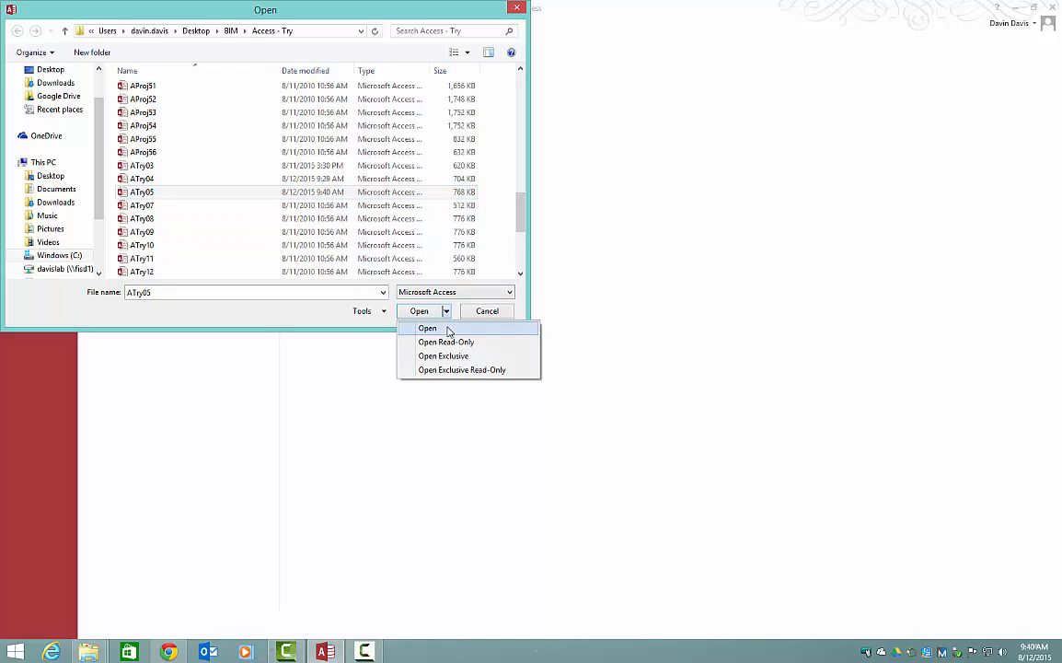
{"action": "left_click", "coordinate": [449, 357]}
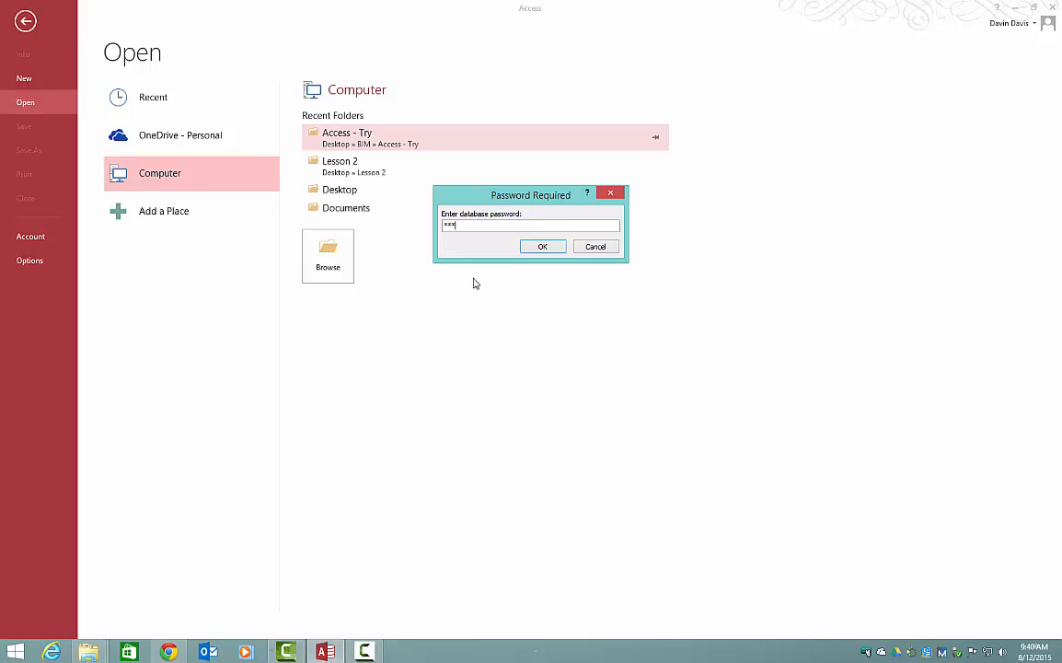
{"action": "key", "text": "Return"}
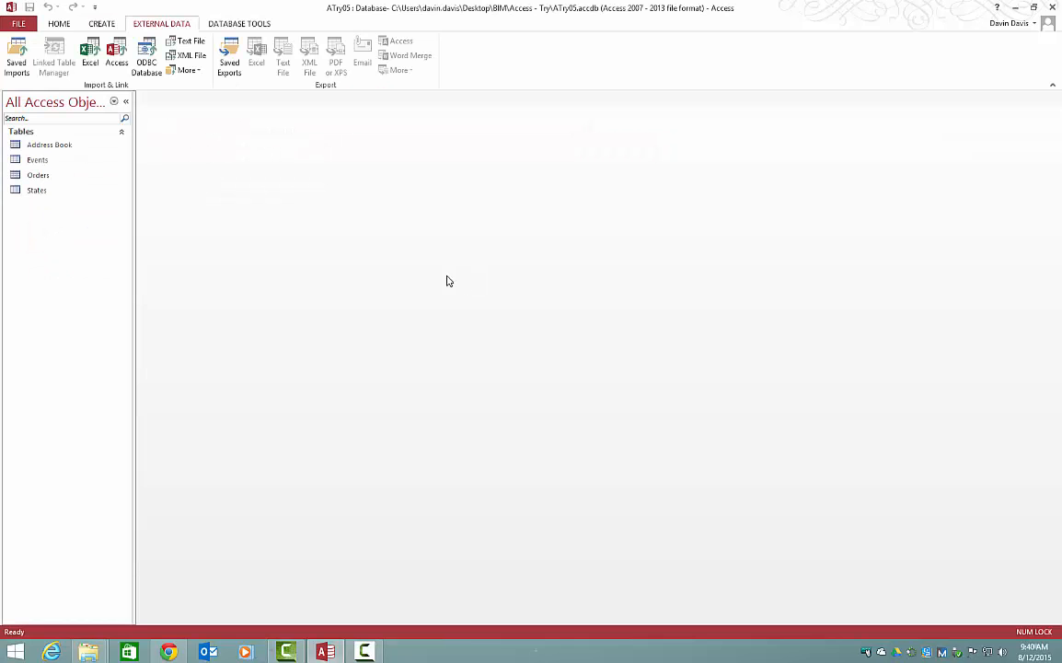
Step: Decrypt the ATry05 database by entering its password, and check the database info for the encryption status
{"action": "left_click", "coordinate": [14, 24]}
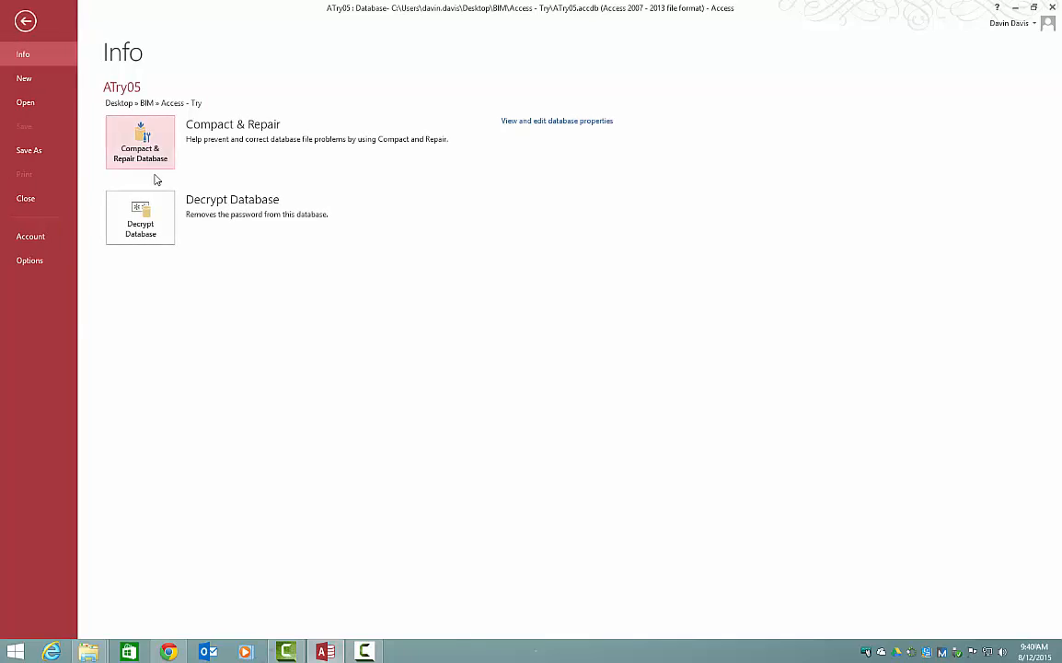
{"action": "left_click", "coordinate": [147, 206]}
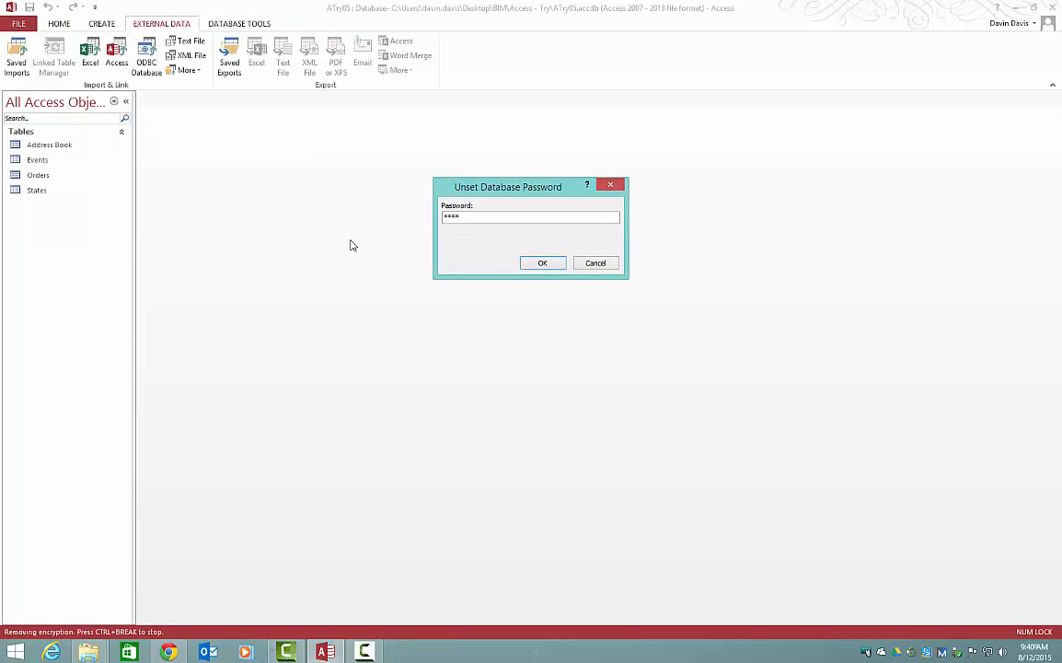
{"action": "key", "text": "Return"}
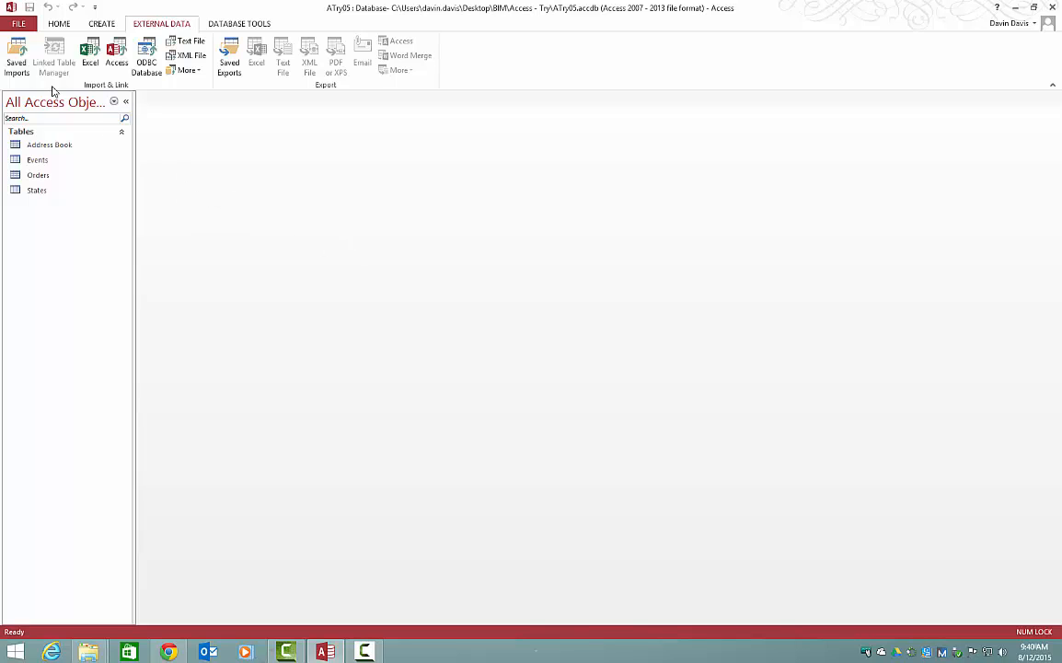
{"action": "left_click", "coordinate": [28, 26]}
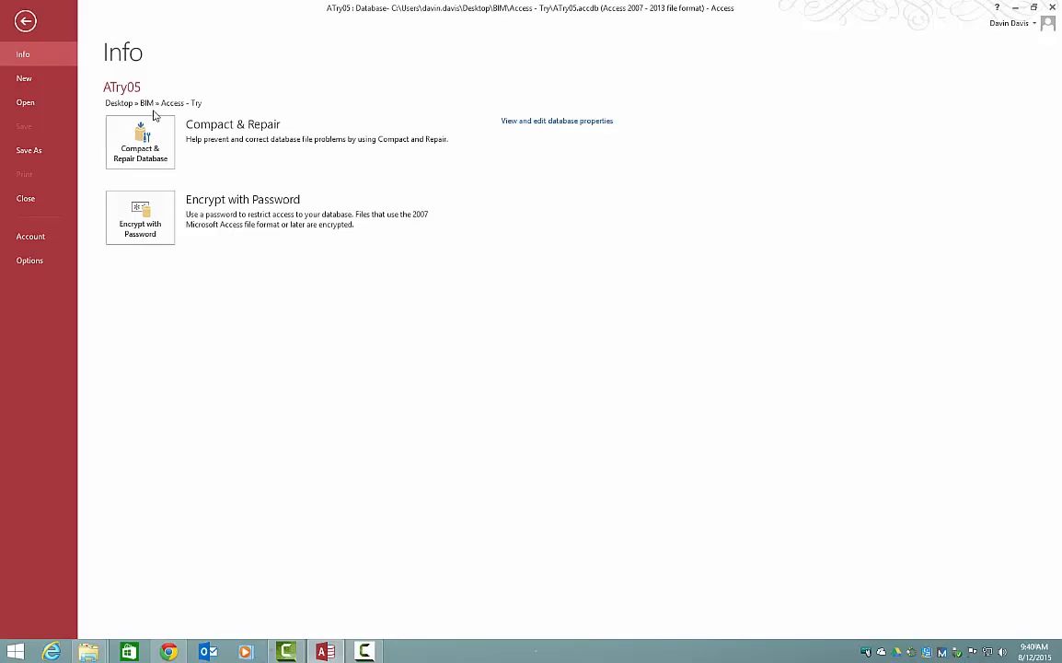
{"action": "left_click", "coordinate": [25, 21]}
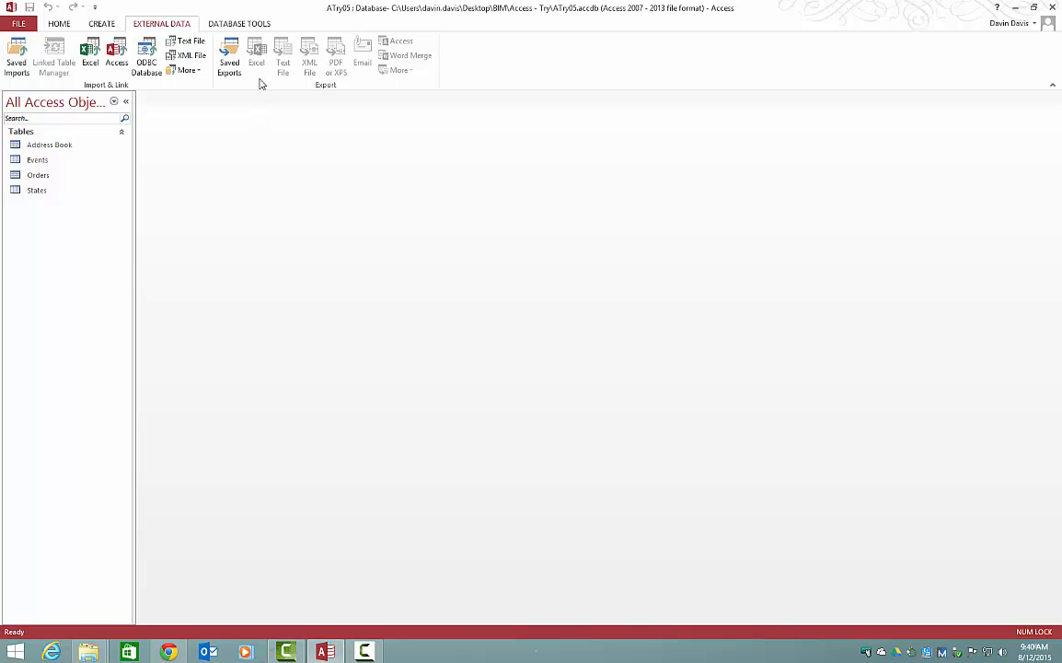
Step: Review the general properties of ATry05 and save its summary properties with the title Lesson 5 Try
{"action": "left_click", "coordinate": [31, 30]}
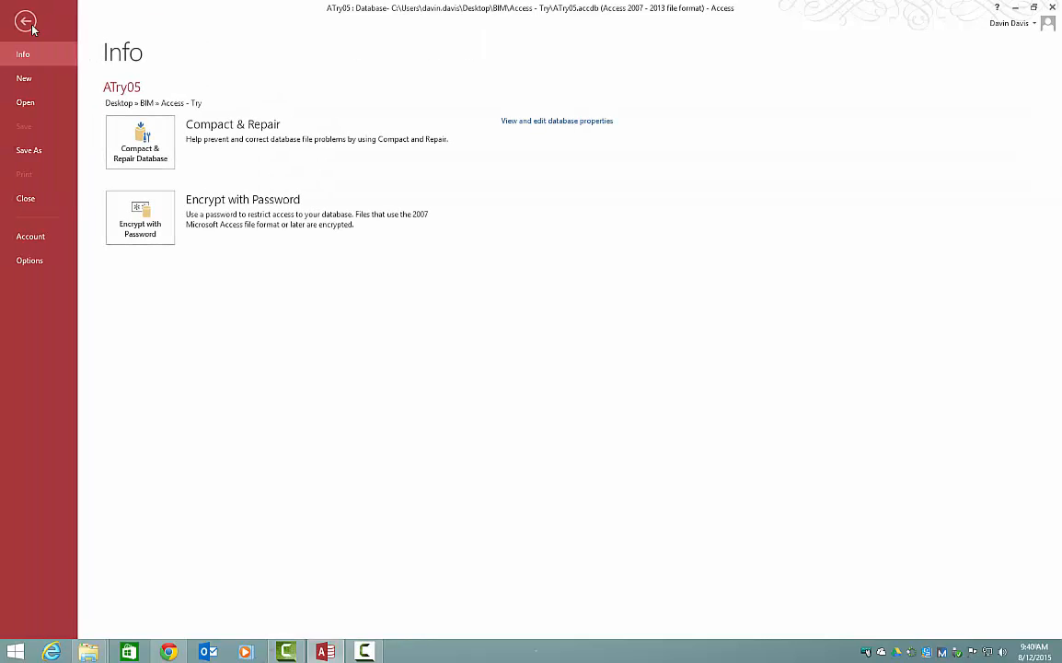
{"action": "left_click", "coordinate": [558, 122]}
{"action": "left_click", "coordinate": [435, 203]}
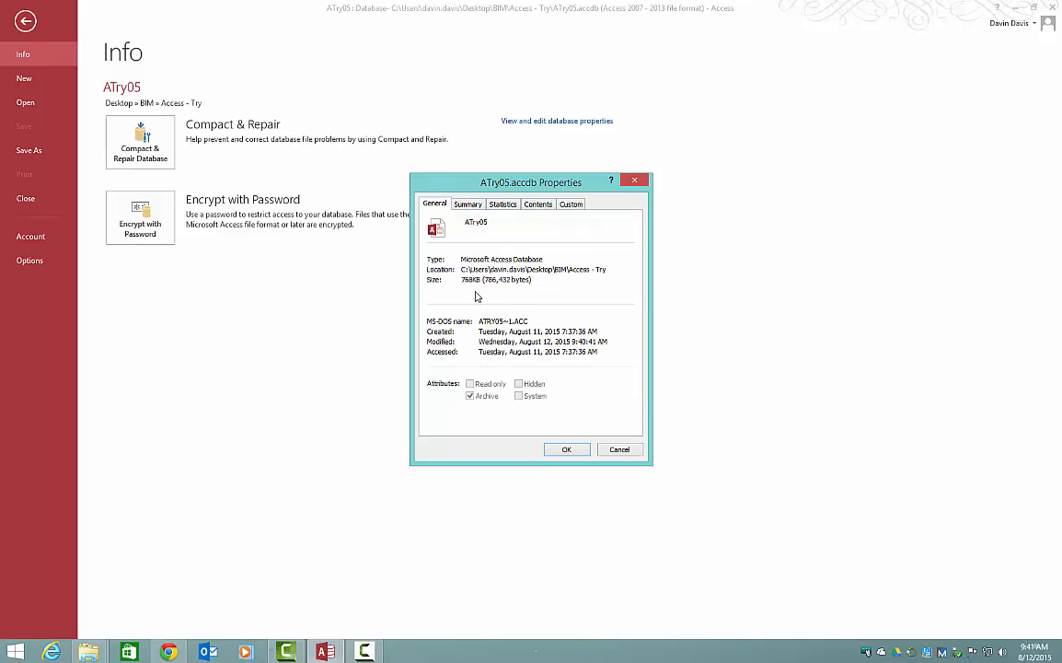
{"action": "left_click", "coordinate": [469, 204]}
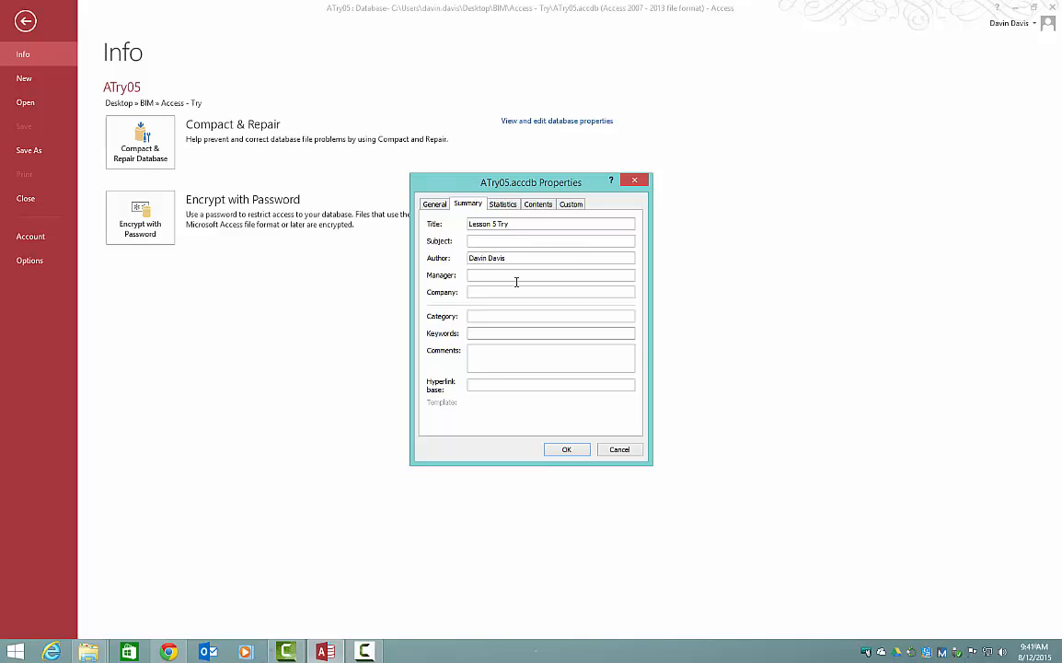
{"action": "left_click", "coordinate": [504, 333]}
{"action": "left_click", "coordinate": [569, 449]}
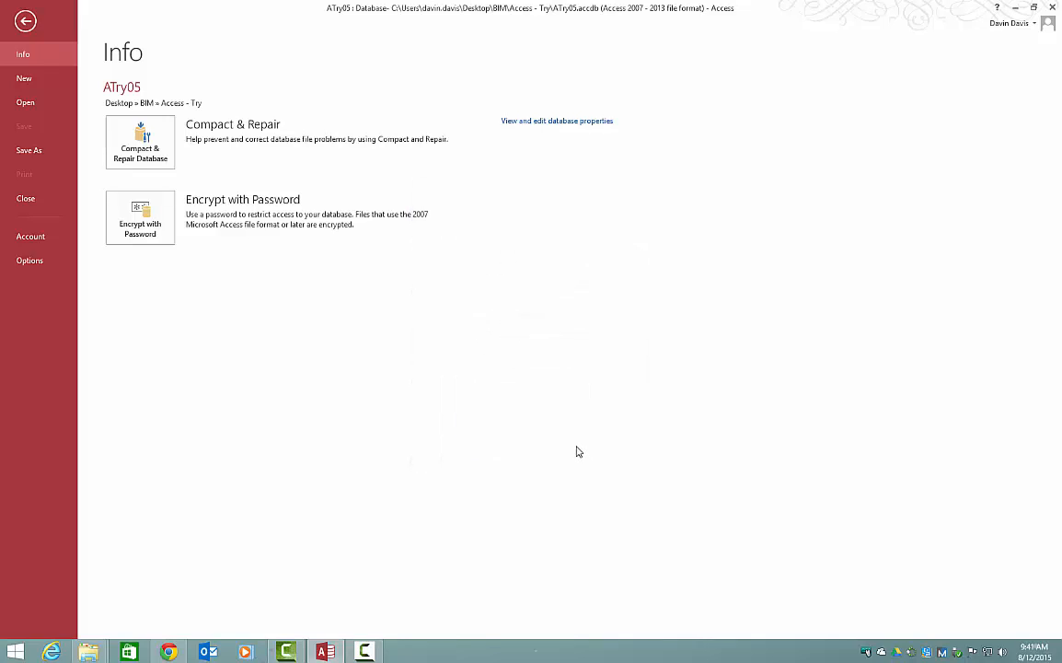